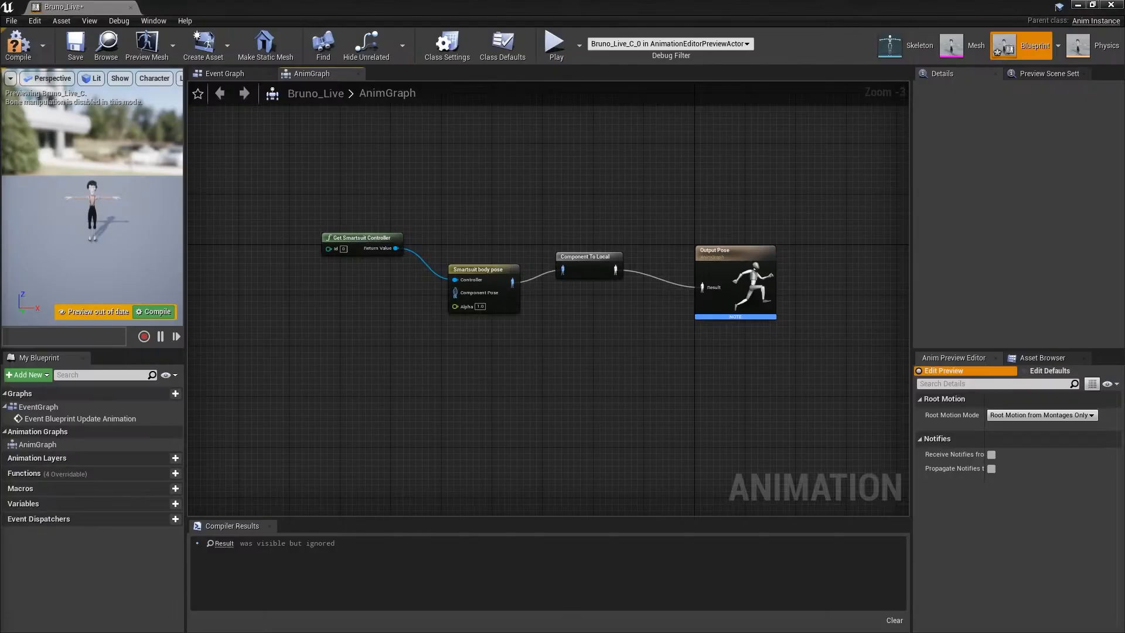
Examine the Bone Map of the Smartsuit body pose node in a widened details area and open one bone's choices
left_click(478, 270)
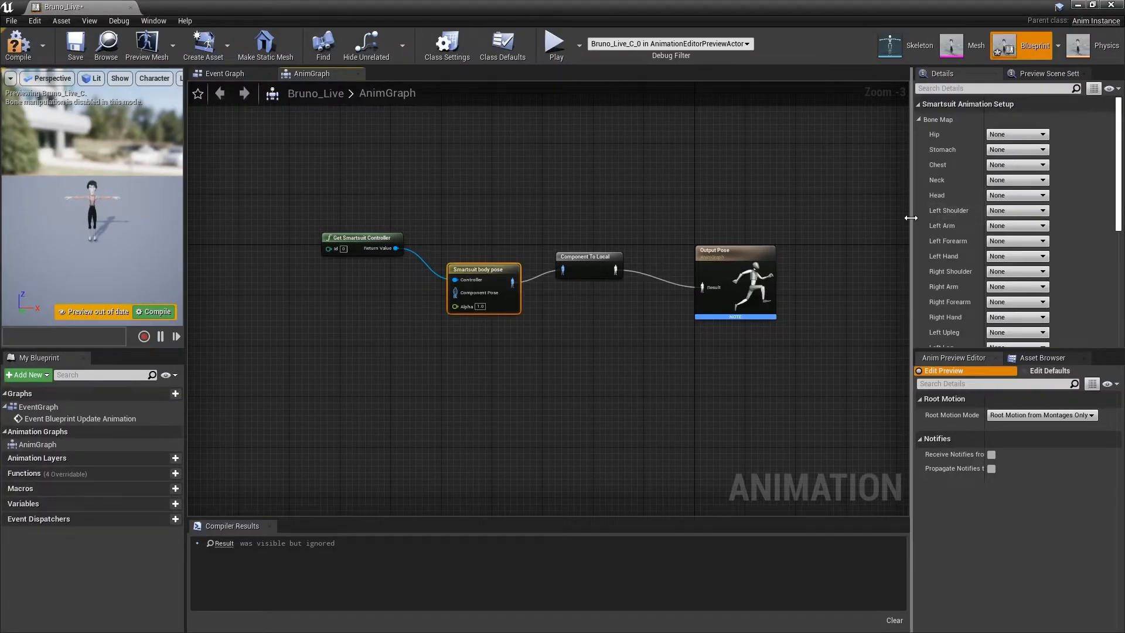
left_click_drag(911, 218, 692, 218)
scroll(756, 176, "down", 2)
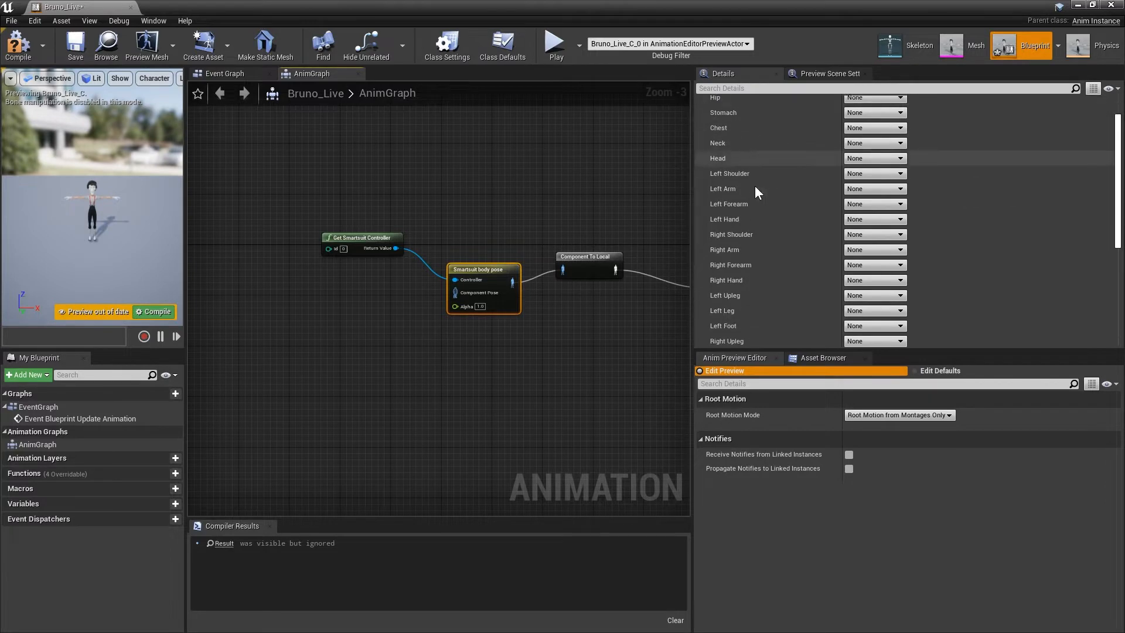
scroll(744, 205, "down", 3)
scroll(735, 235, "up", 4)
scroll(890, 158, "down", 3)
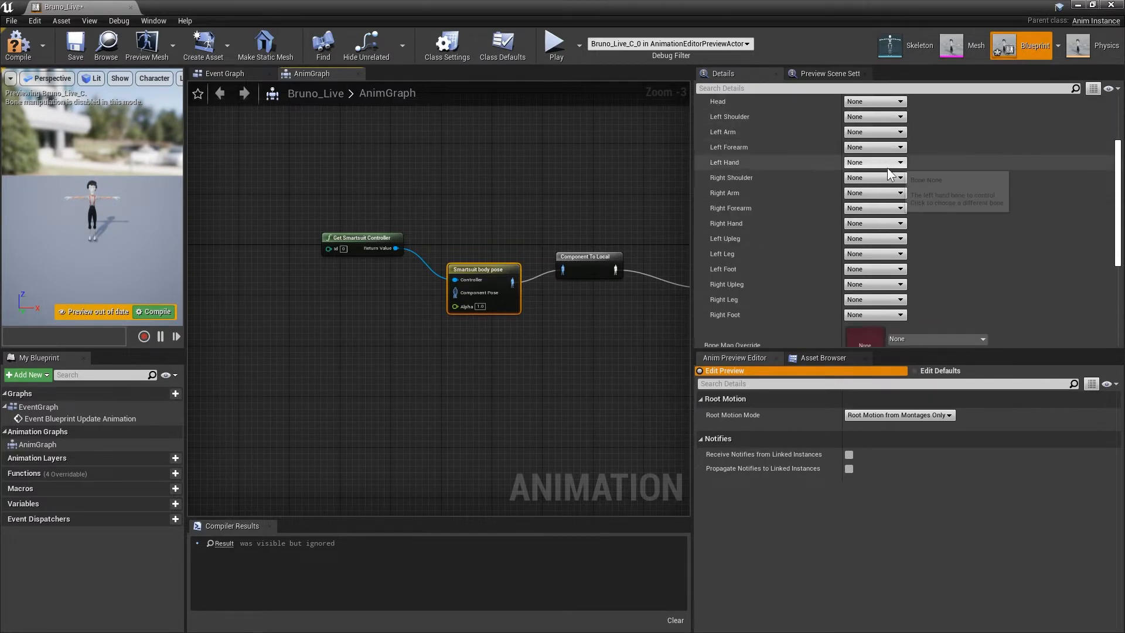
scroll(891, 165, "up", 2)
left_click(877, 117)
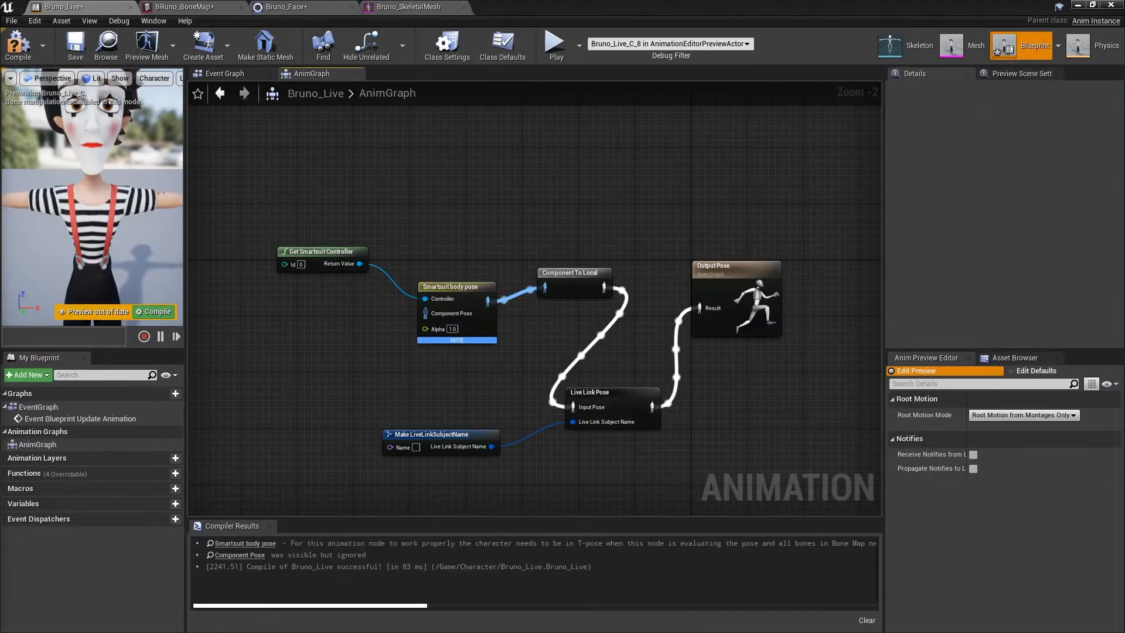
Switch to Rokoko Studio to check the face profile's name in the 09_LOVE scene, and return to the Bruno_Live blueprint
key("super+Tab")
left_click(158, 328)
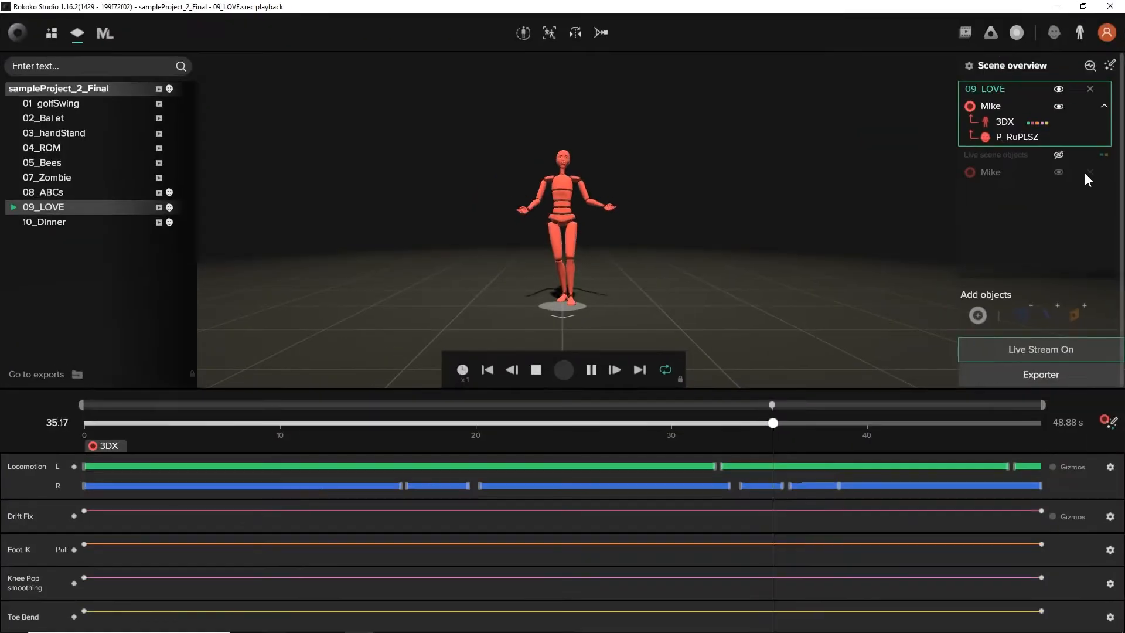
key("super+Tab")
left_click(389, 217)
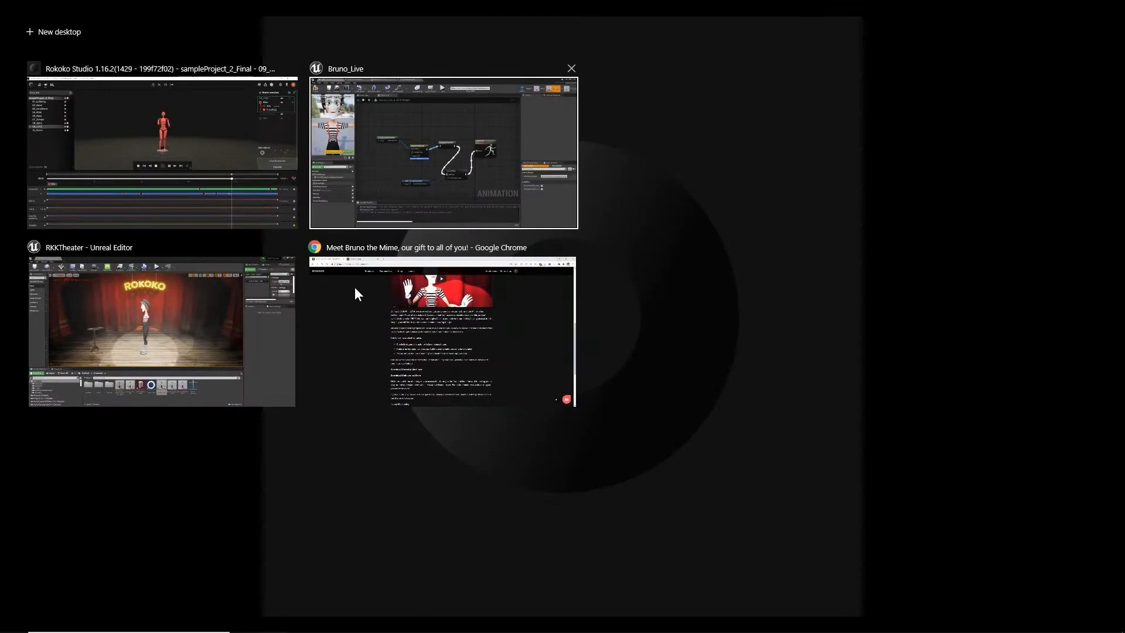
Set the Name of the Make LiveLinkSubjectName node to the face profile name shown in Rokoko Studio and compile the blueprint
left_click(417, 445)
type("RBPLSZ")
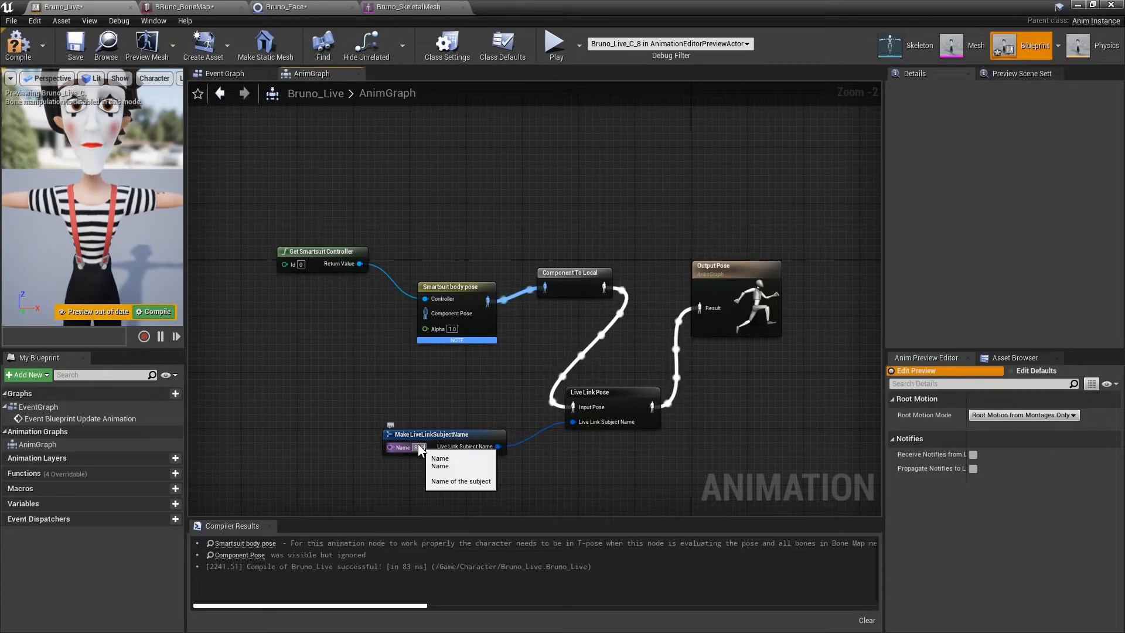
left_click(17, 45)
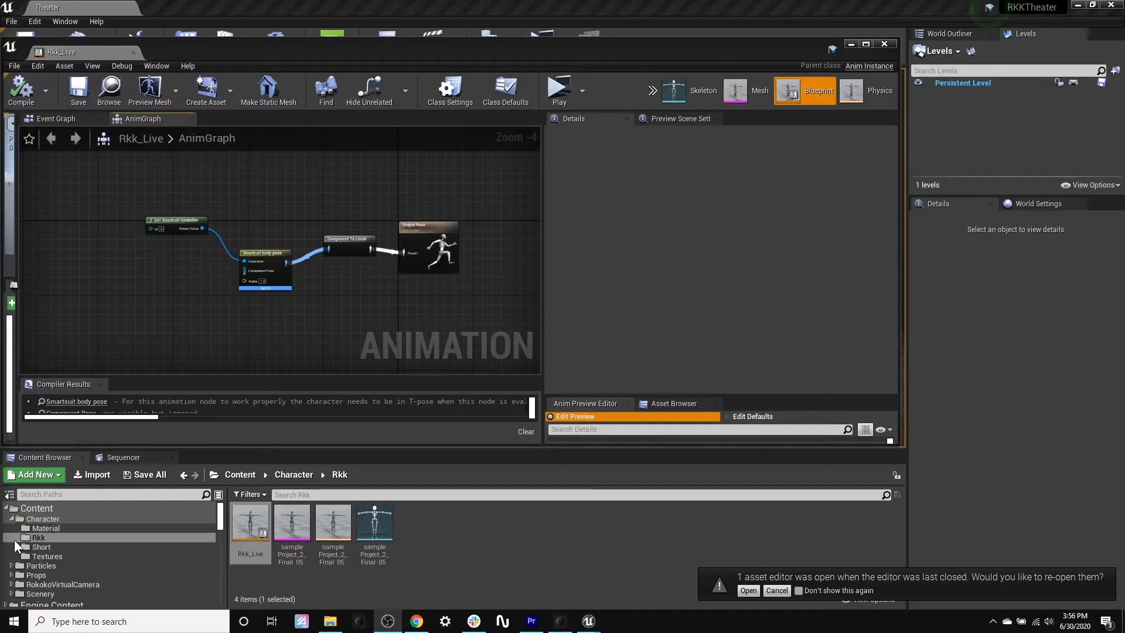
Examine the bone assignments of the Smartsuit body pose node in the Rkk_Live AnimGraph
left_click(274, 252)
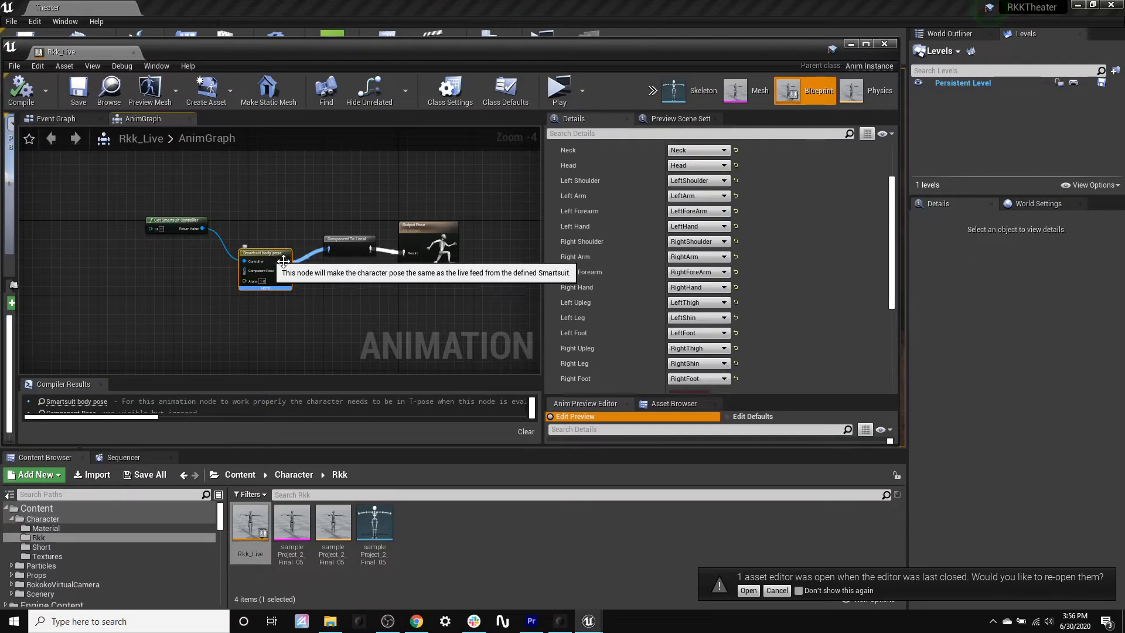
scroll(680, 203, "down", 5)
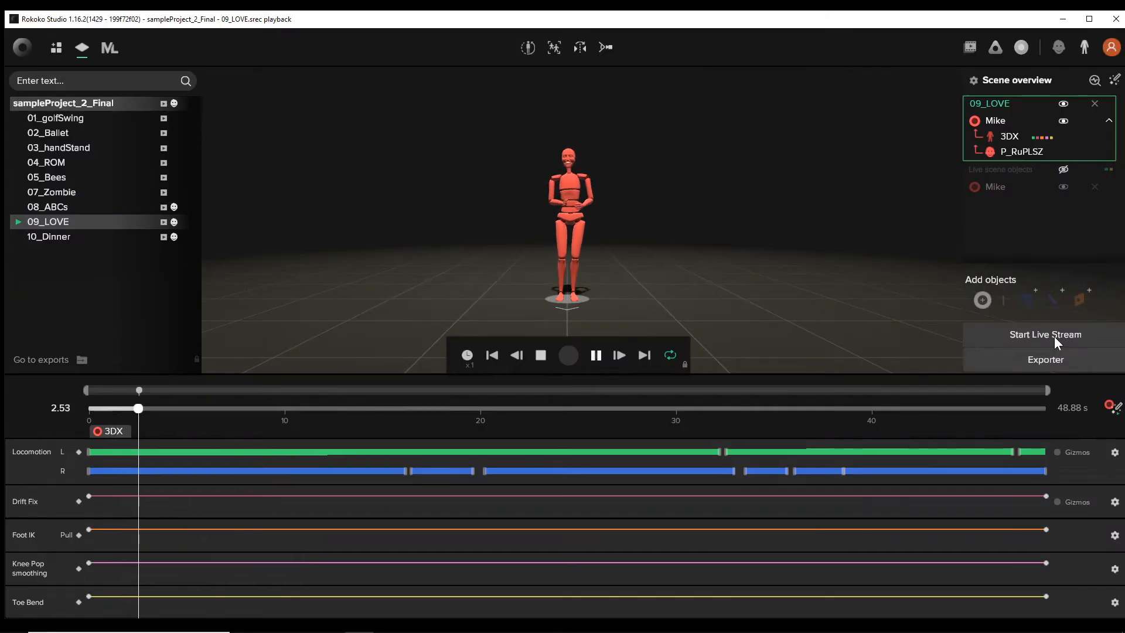
Open the live stream options for the 09_LOVE playback in Rokoko Studio
left_click(1055, 337)
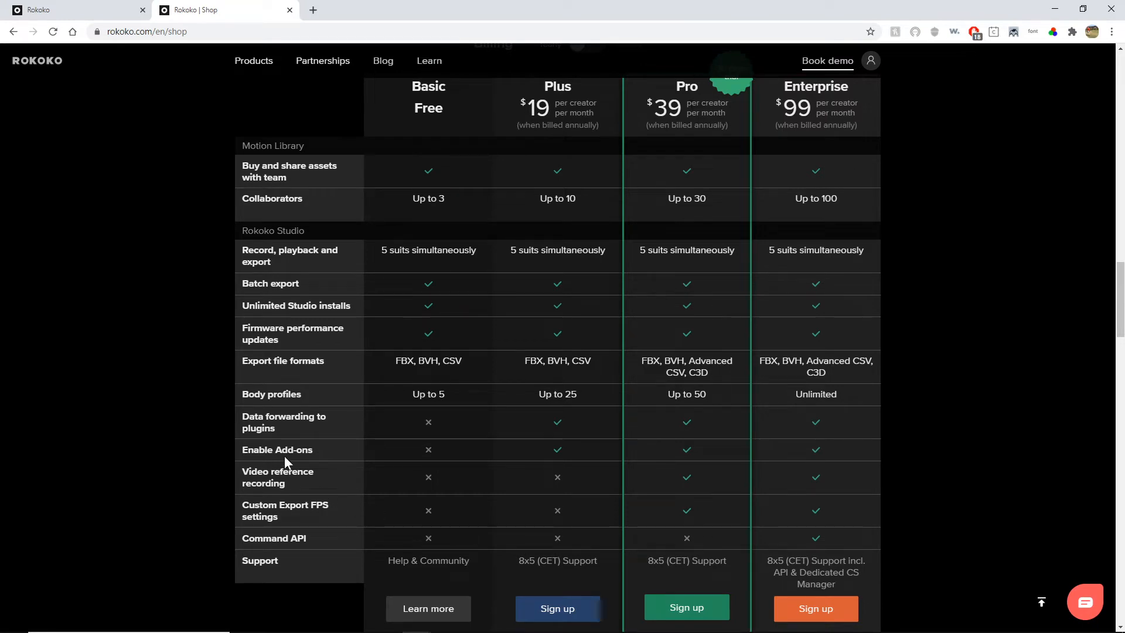
Compare the feature table of the Rokoko plans in the browser and open the plan upgrade for the Test team
scroll(772, 290, "up", 2)
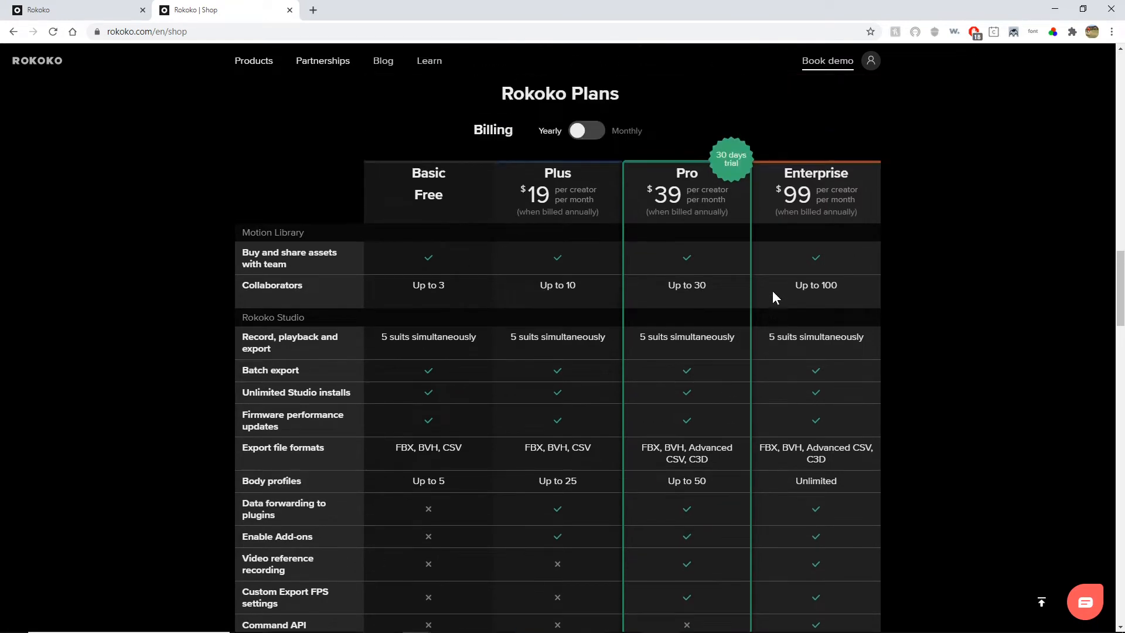
scroll(342, 121, "down", 2)
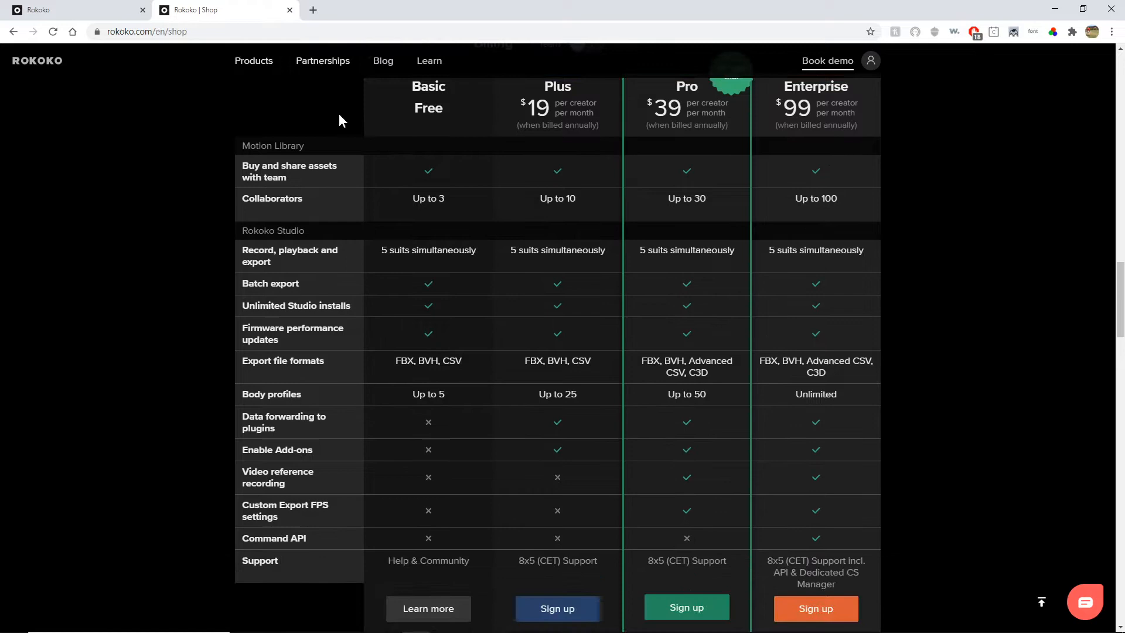
left_click(61, 12)
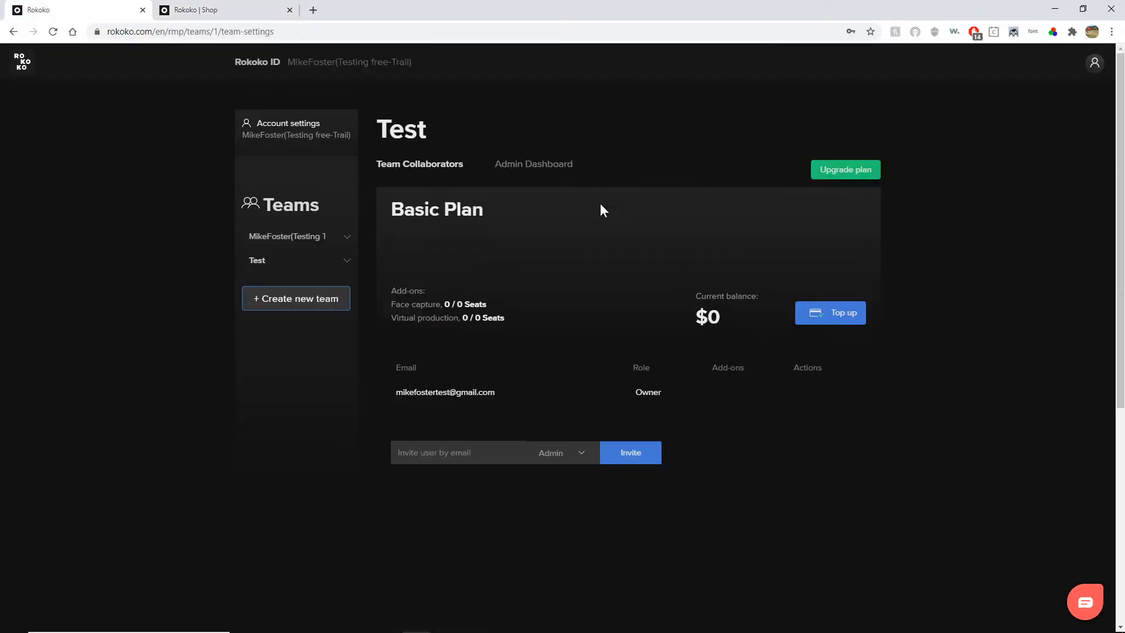
left_click(848, 171)
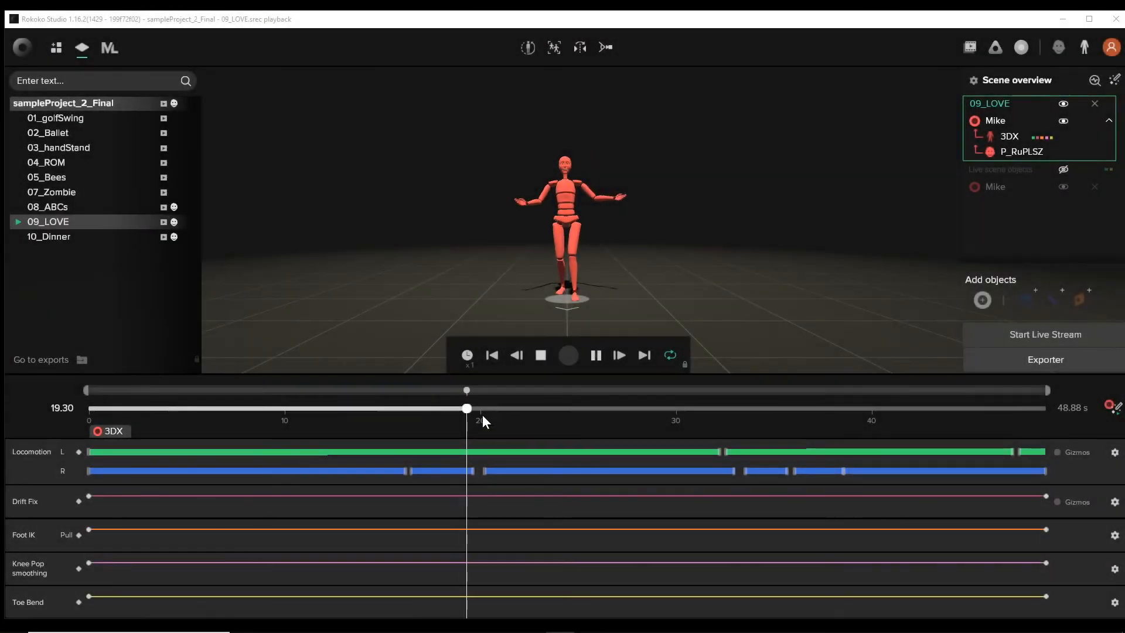
Play the 09_LOVE take from the beginning in Rokoko Studio
left_click_drag(469, 409, 88, 408)
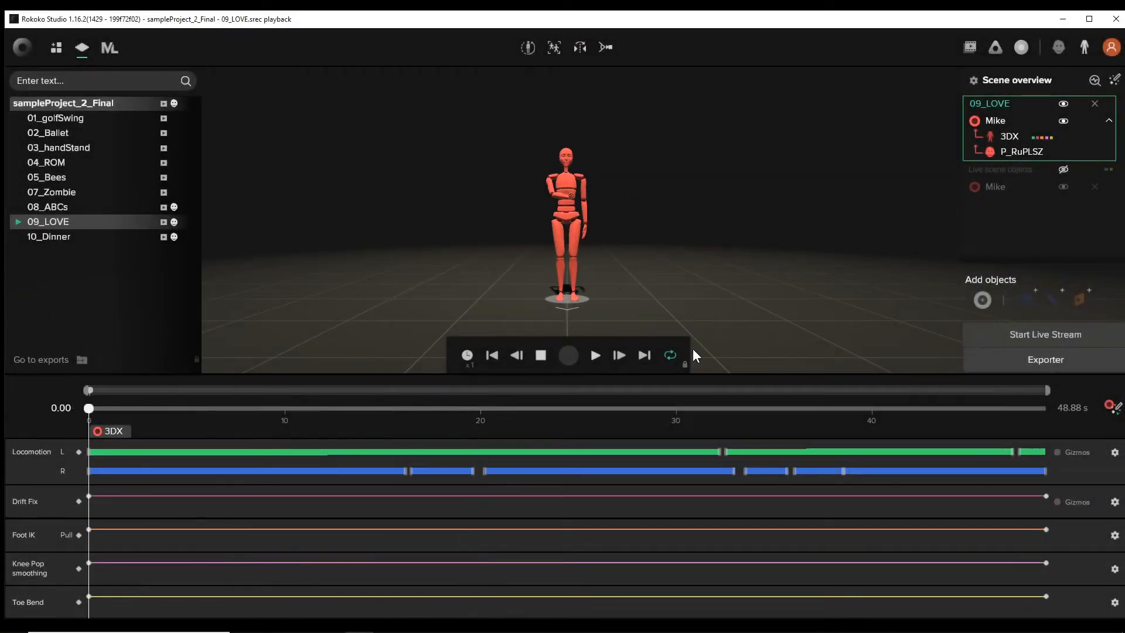
left_click(596, 355)
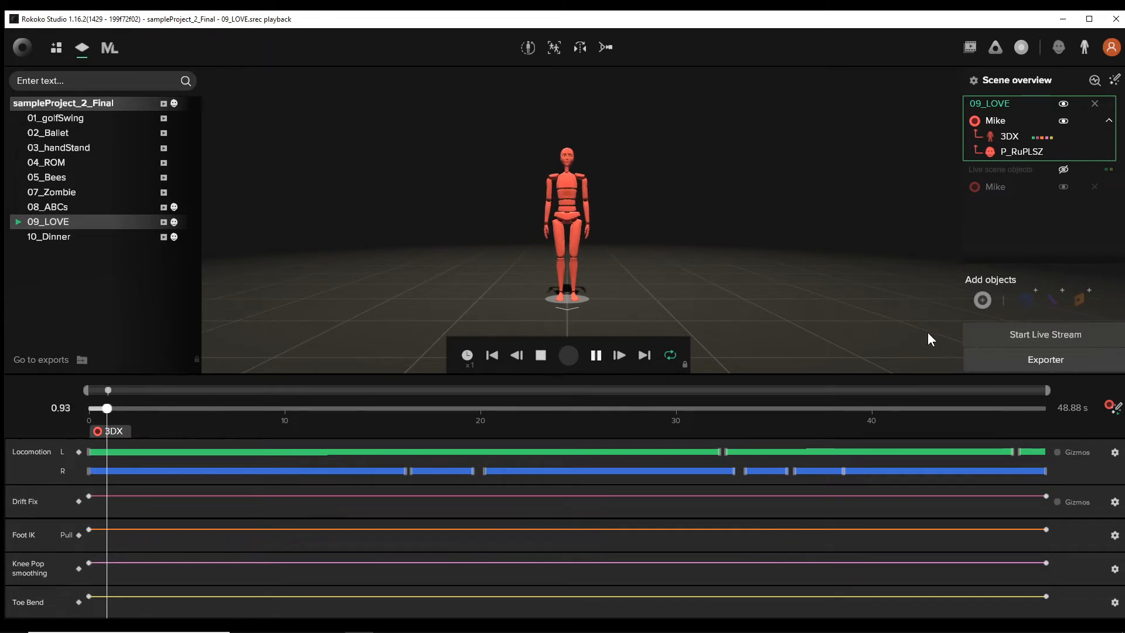
Turn on live streaming to Unreal Engine and open its streaming settings
left_click(1053, 336)
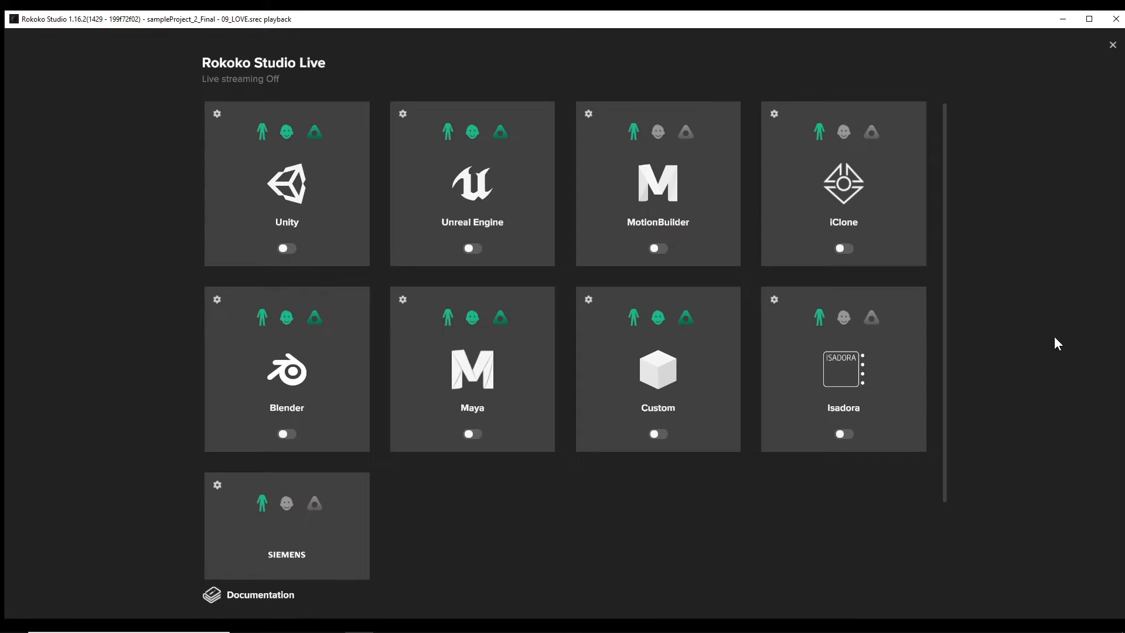
left_click(477, 250)
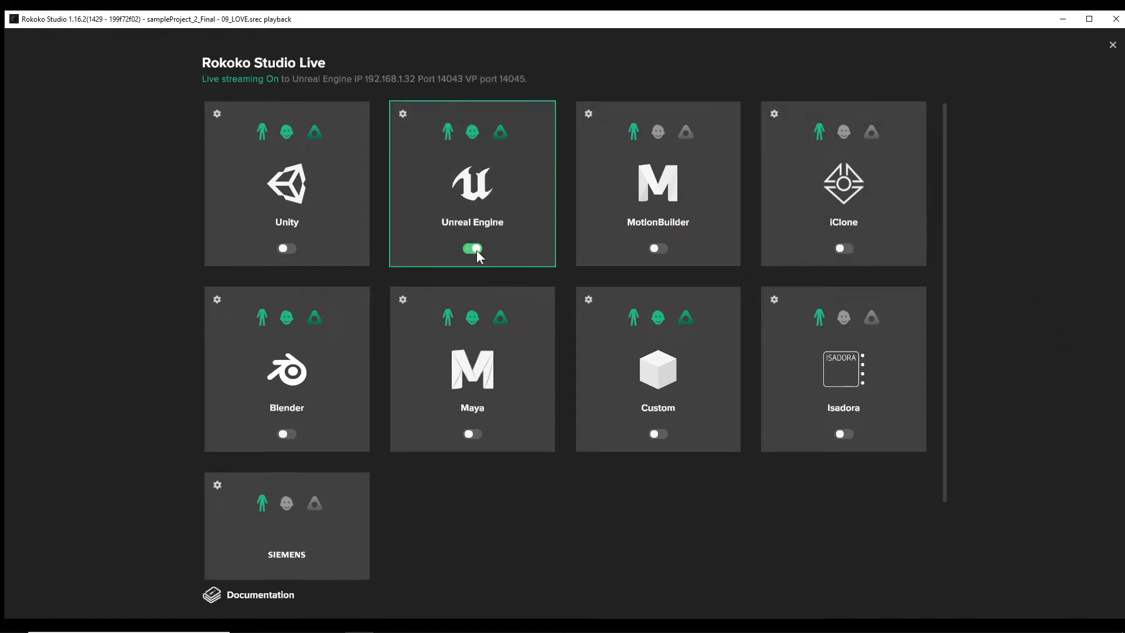
left_click(402, 113)
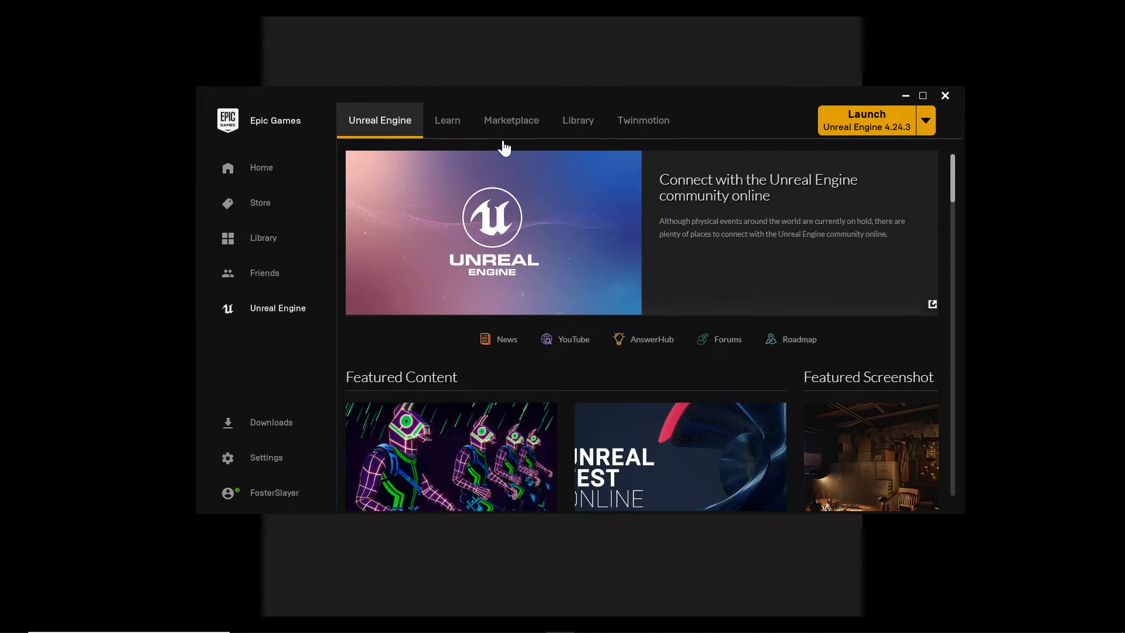
Search the Unreal Engine Marketplace in the Epic Games launcher for Rokoko Studio Live and open the plugin result
left_click(512, 120)
left_click(820, 163)
type("Rokok Studio Live")
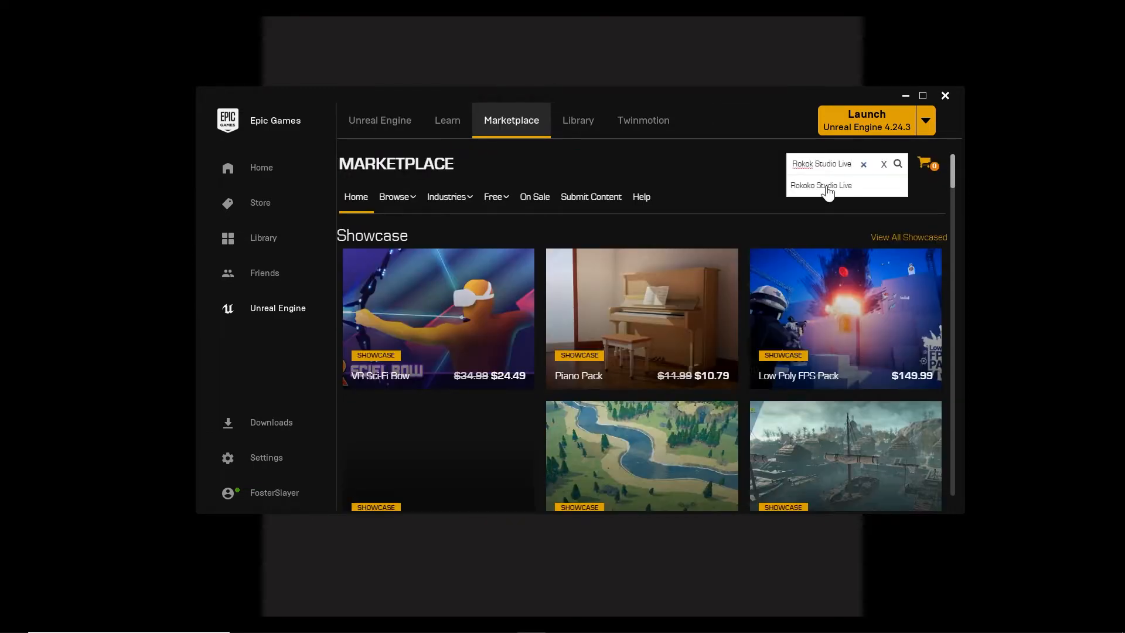
left_click(826, 186)
left_click(756, 423)
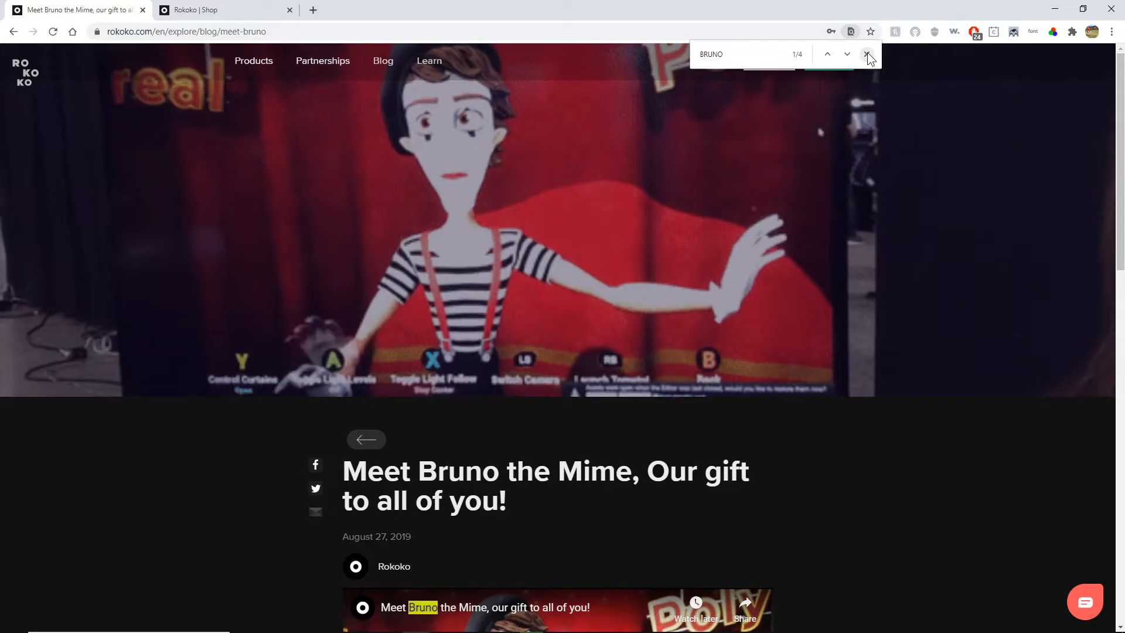
Close the page search and look through the article about Bruno the Mime on the Rokoko blog
left_click(866, 51)
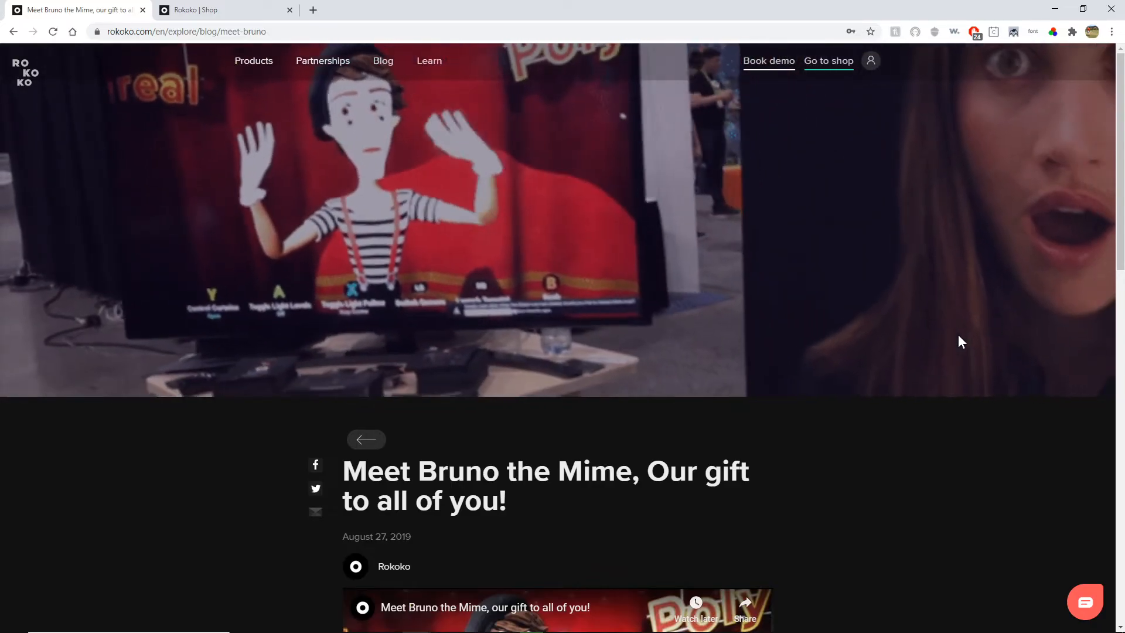
scroll(958, 334, "down", 10)
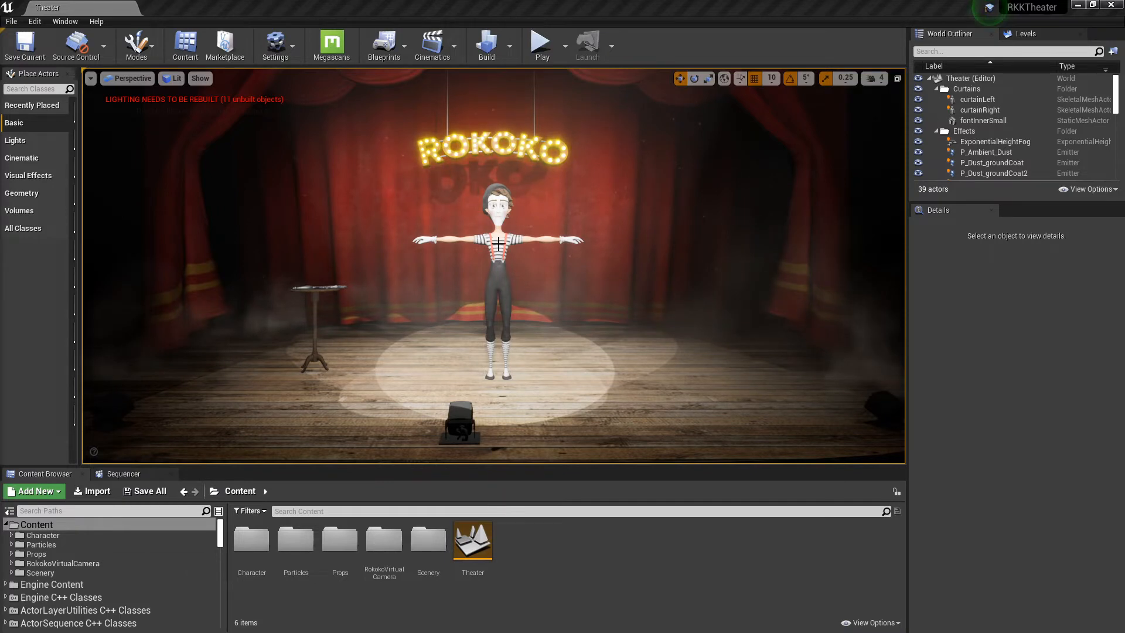
Enable the Rokoko Studio Live plugin in the RKKTheater project, accept the beta version and restart the editor
left_click(34, 21)
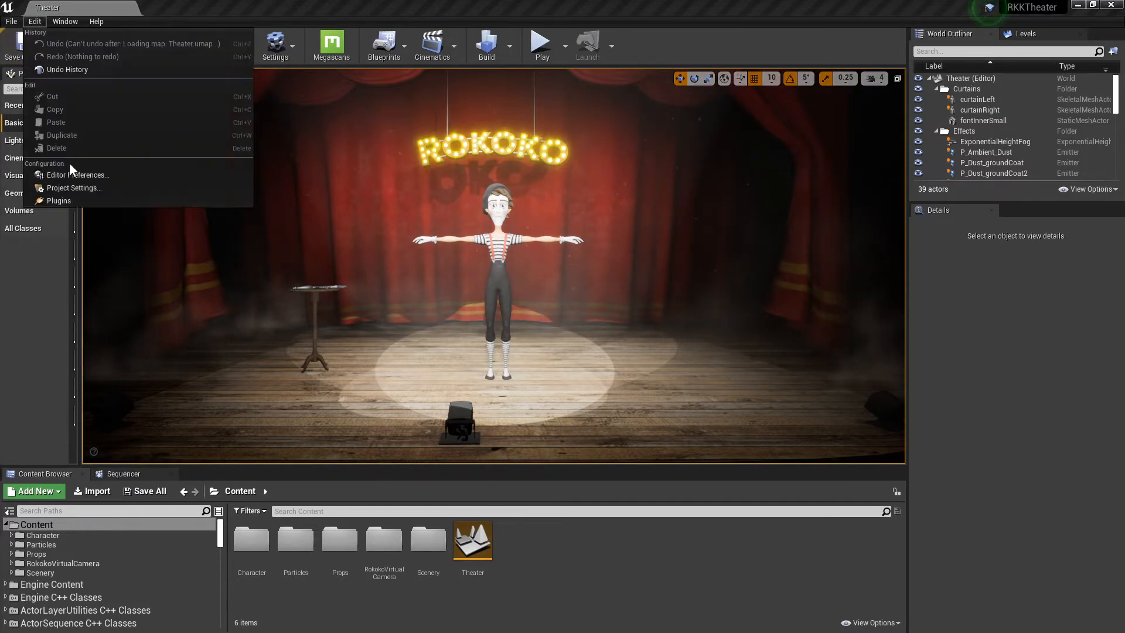
left_click(59, 201)
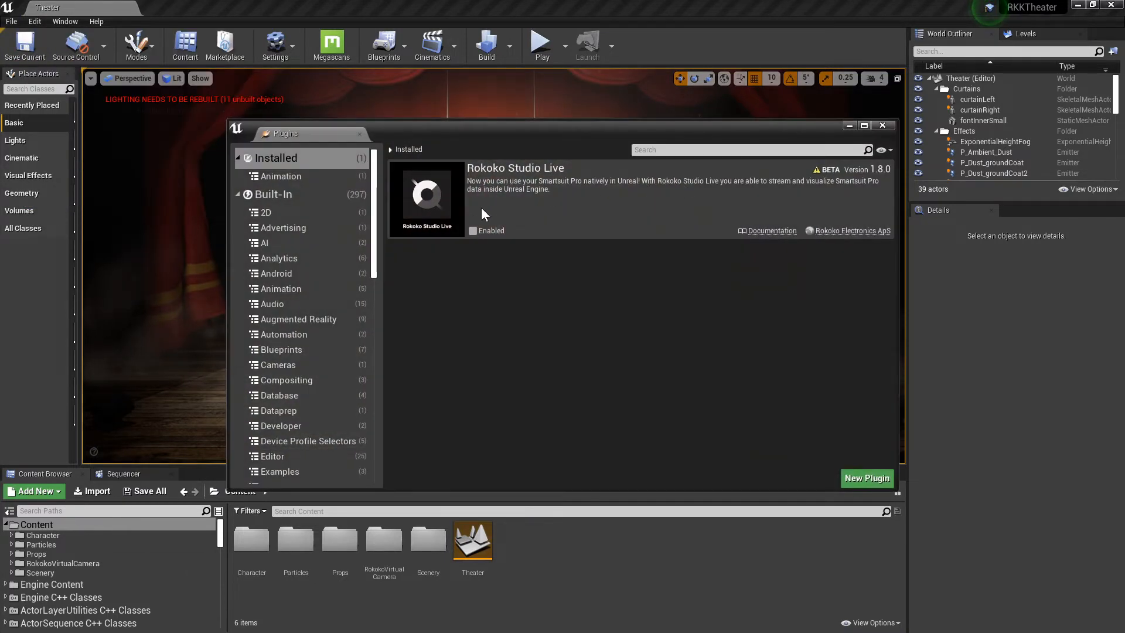
left_click(472, 230)
left_click(647, 359)
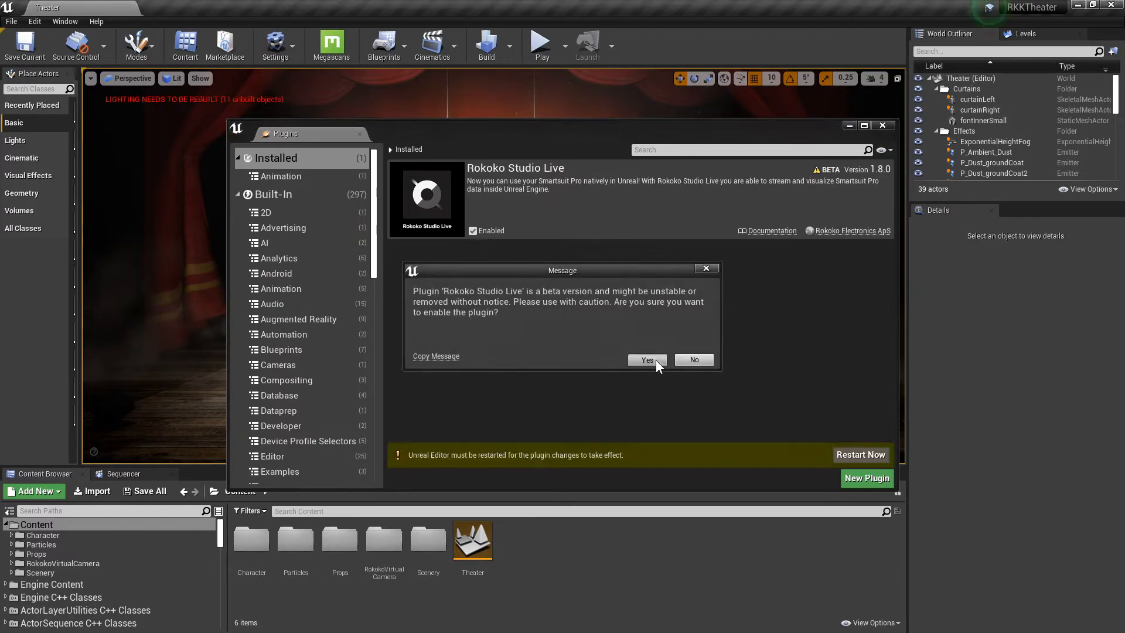
left_click(869, 457)
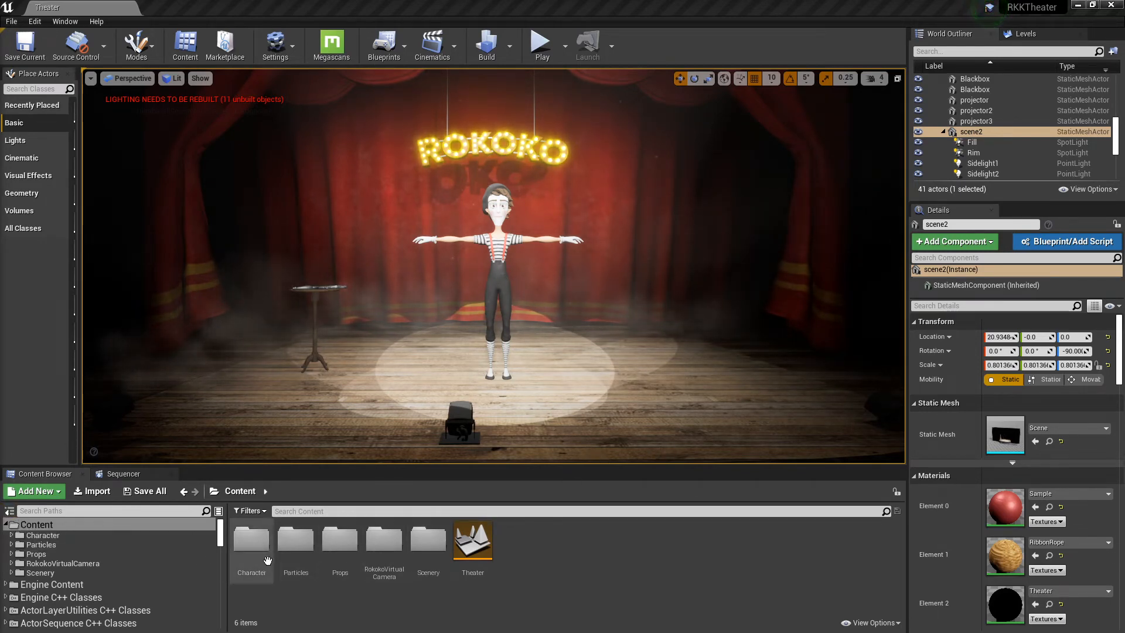
Create an Anim Blueprint named Bruno_Live from Bruno_SkeletalMesh in the Character folder and open it
double_click(251, 537)
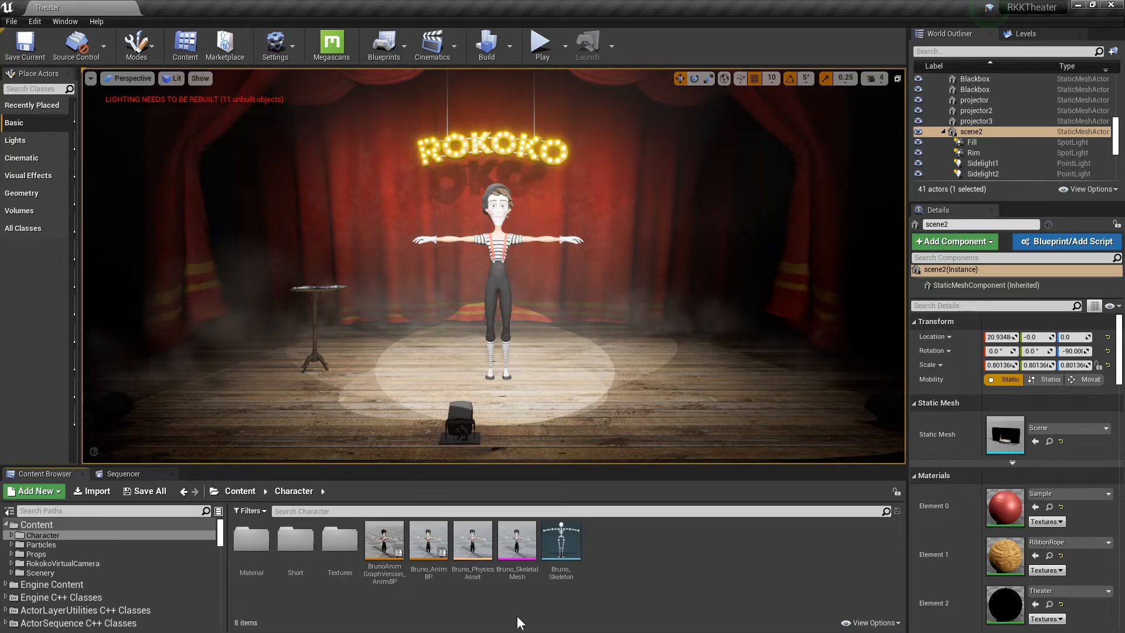
right_click(523, 542)
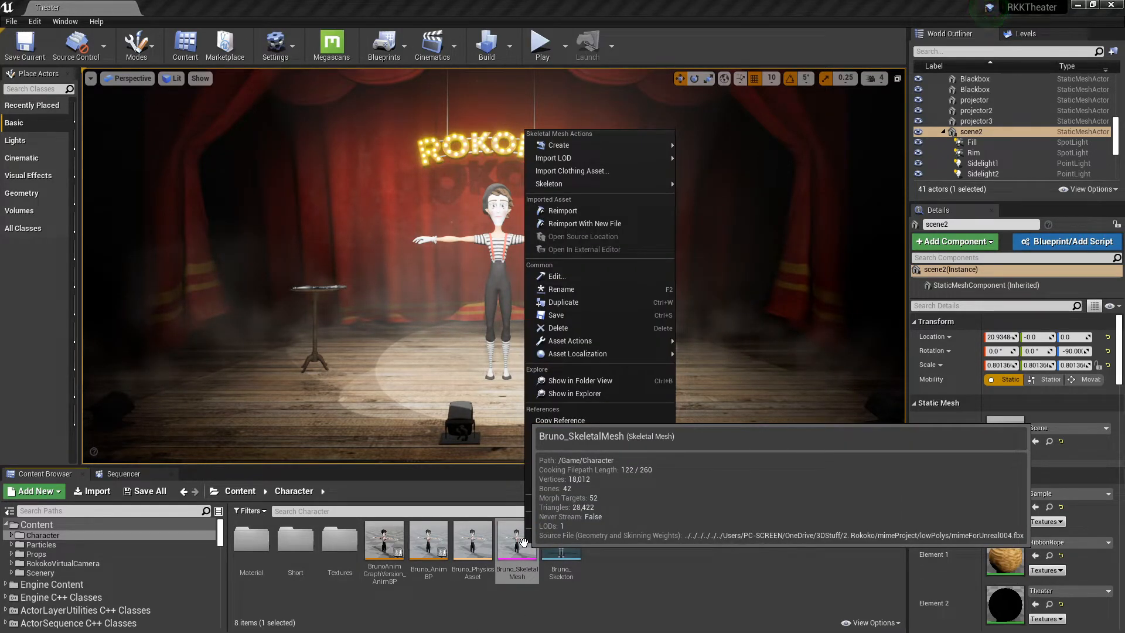
mouse_move(631, 145)
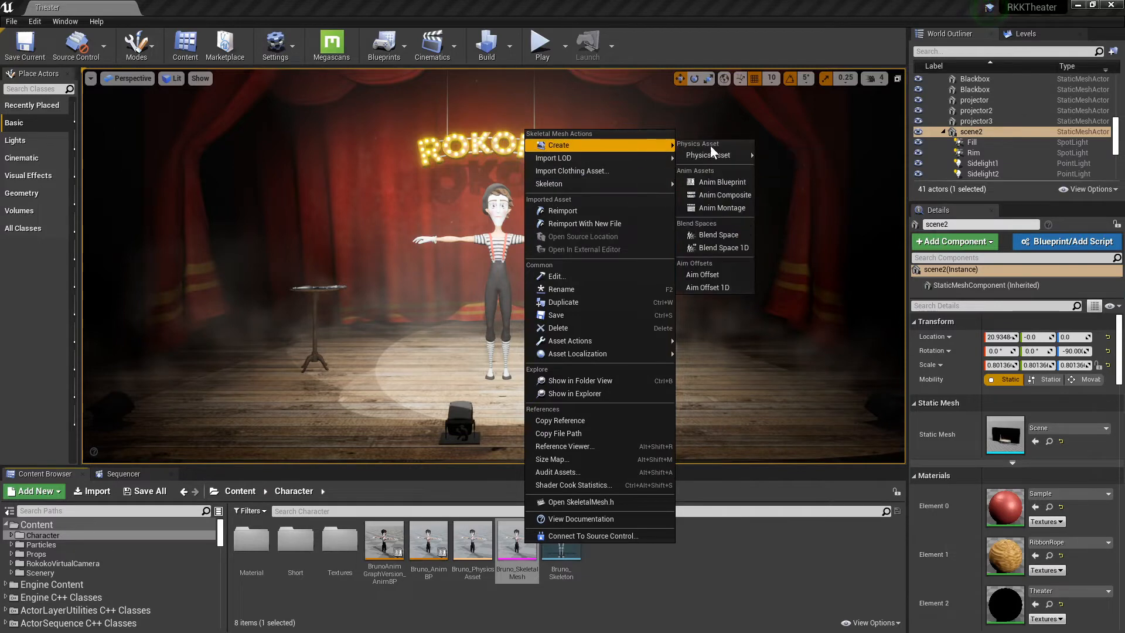
left_click(722, 181)
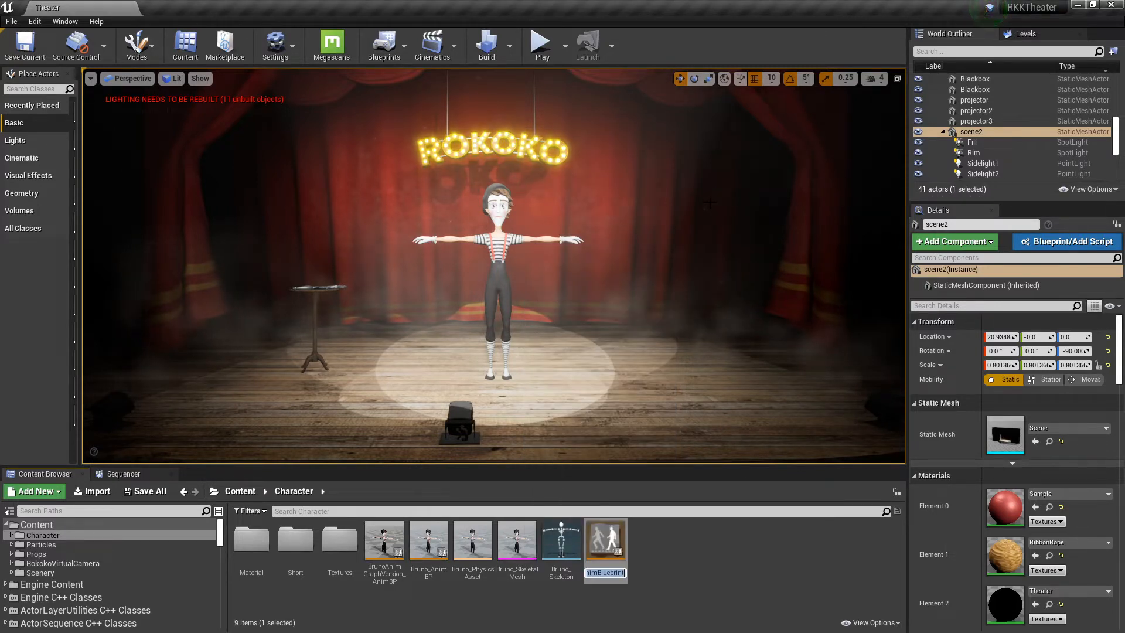
type("Bruno_Live")
key("Return")
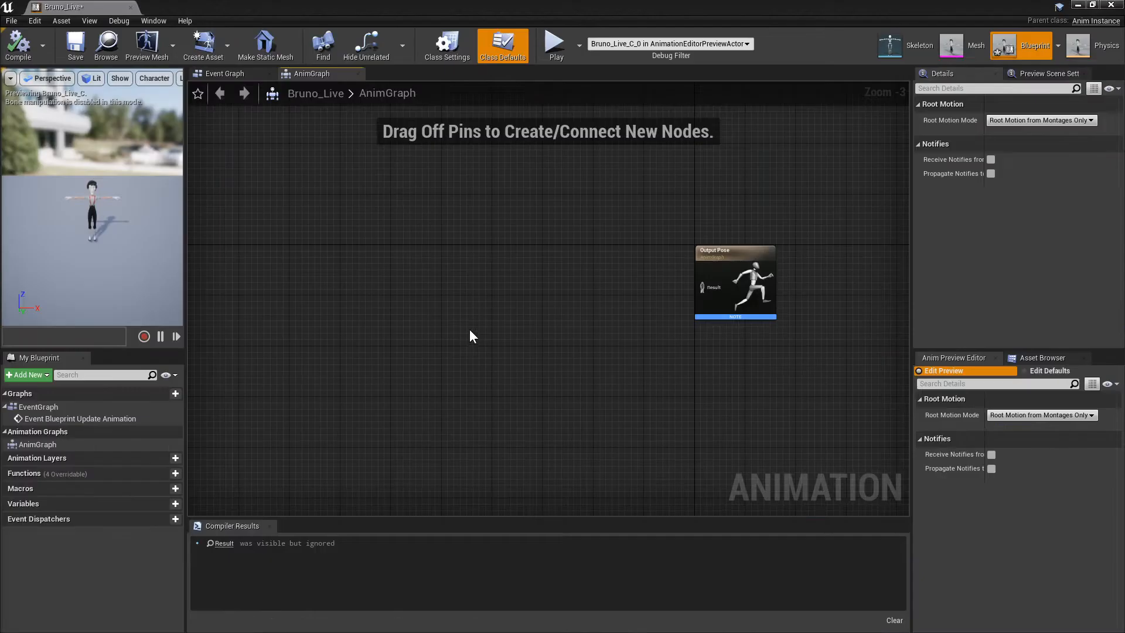
Add a Get Smartsuit Controller node to the AnimGraph and feed its return value into a new Smartsuit body pose node
right_click(321, 233)
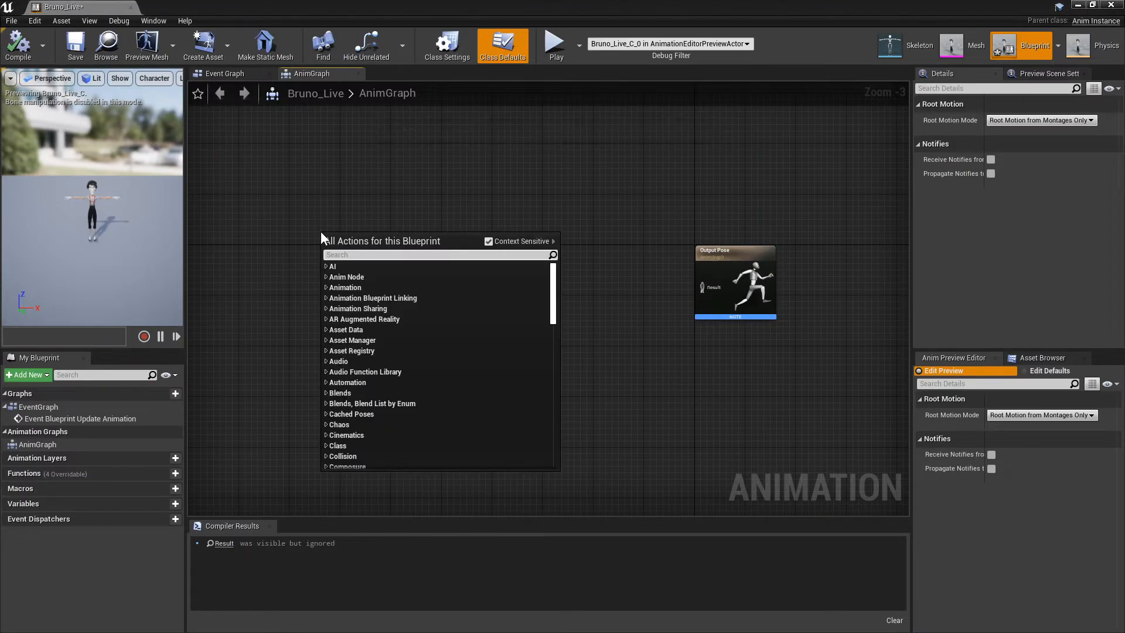
type("Get")
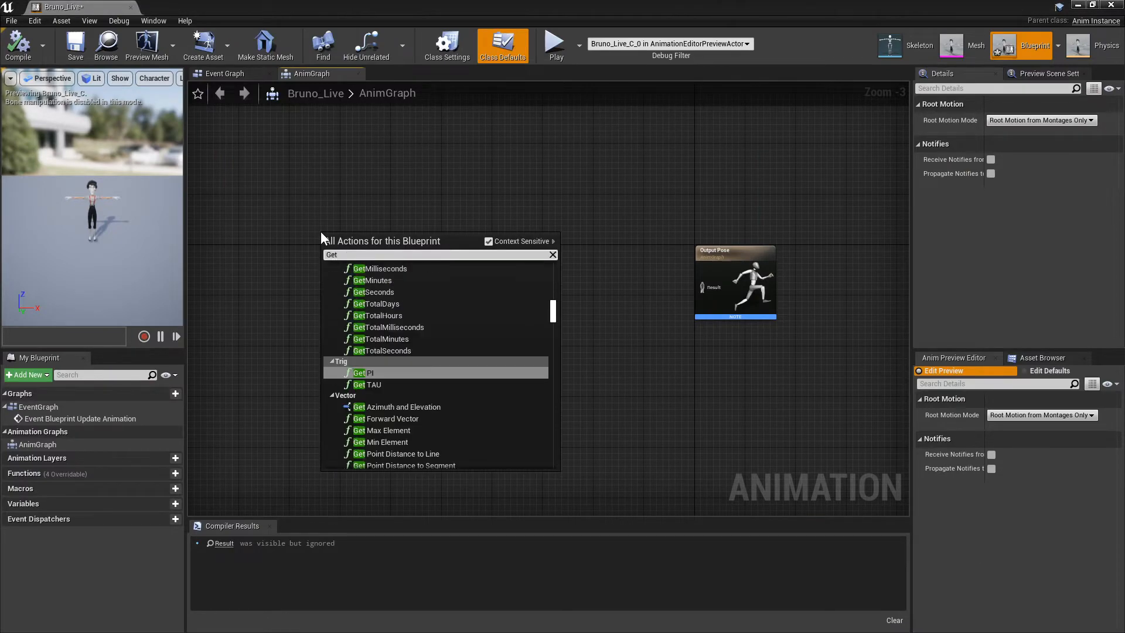
type(" Smartsuit")
key("Return")
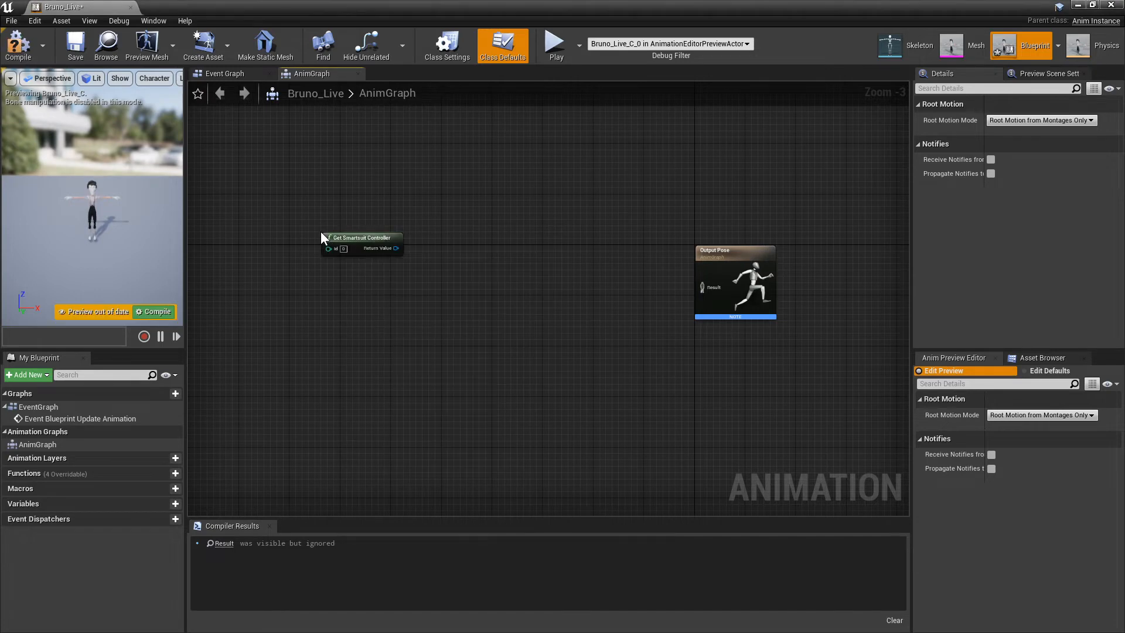
left_click_drag(390, 247, 445, 262)
type("Smartsuit")
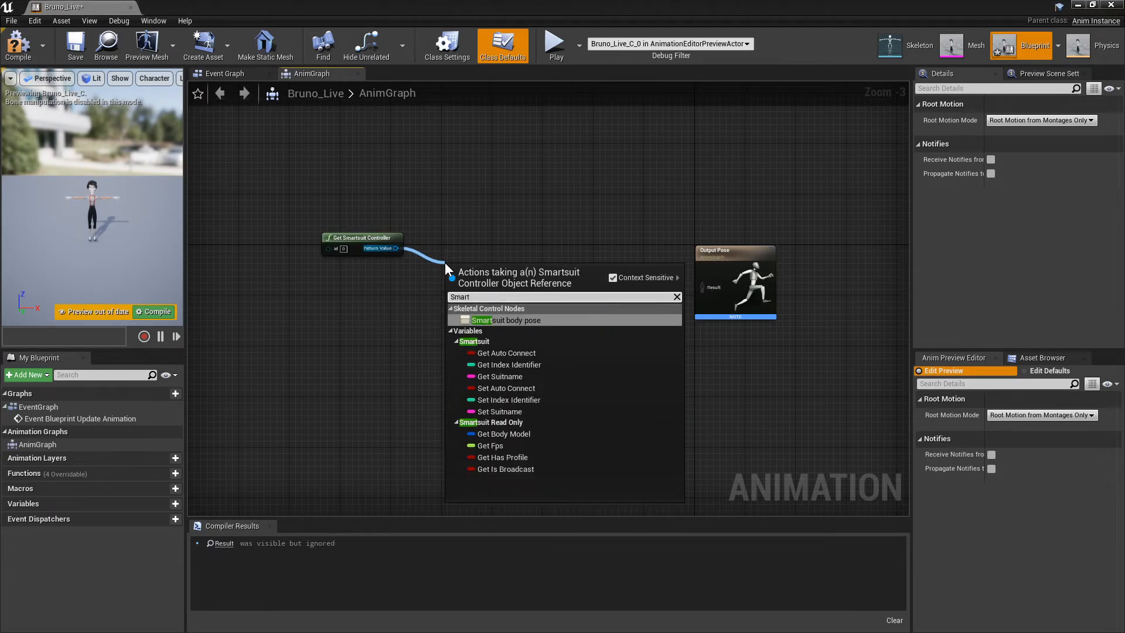
key("Return")
Convert the Smartsuit body pose output with a Component To Local node and connect it to the Output Pose result
left_click_drag(512, 283, 555, 254)
type("component to local")
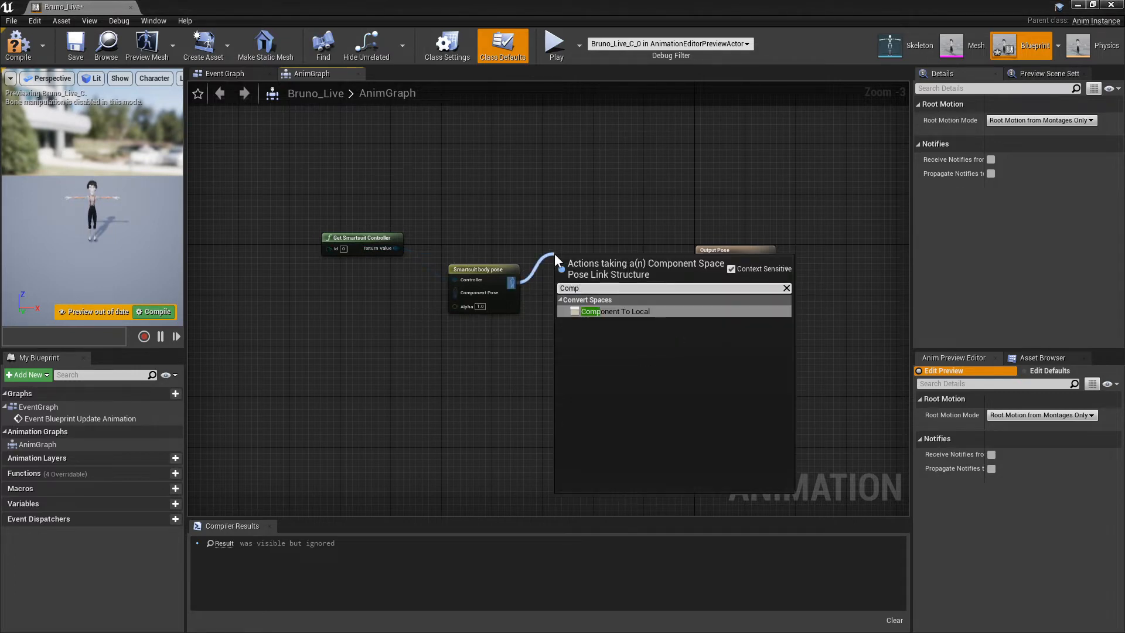
key("Return")
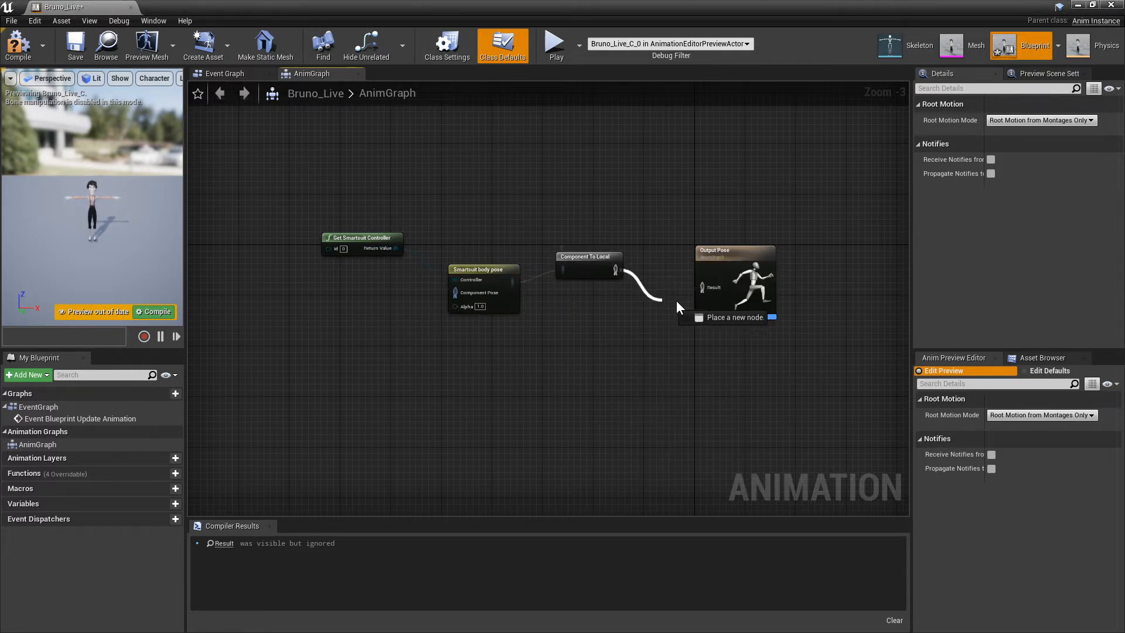
left_click_drag(711, 287, 711, 286)
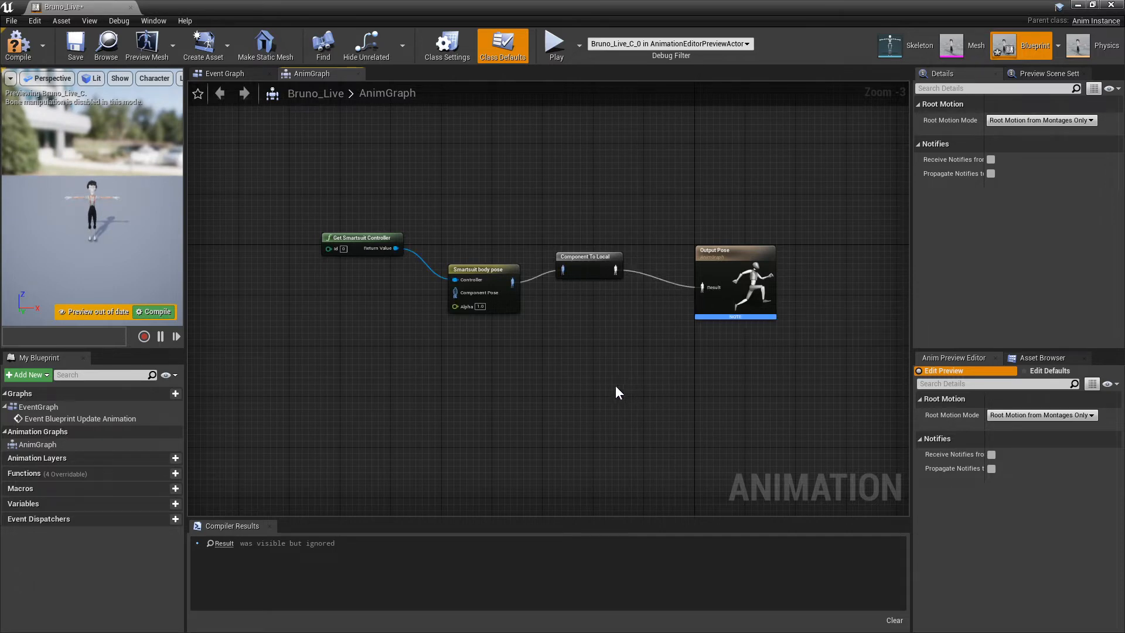
In the Smartsuit body pose node's bone map, assign Hips to Hip and Spine1 to Stomach
left_click(466, 271)
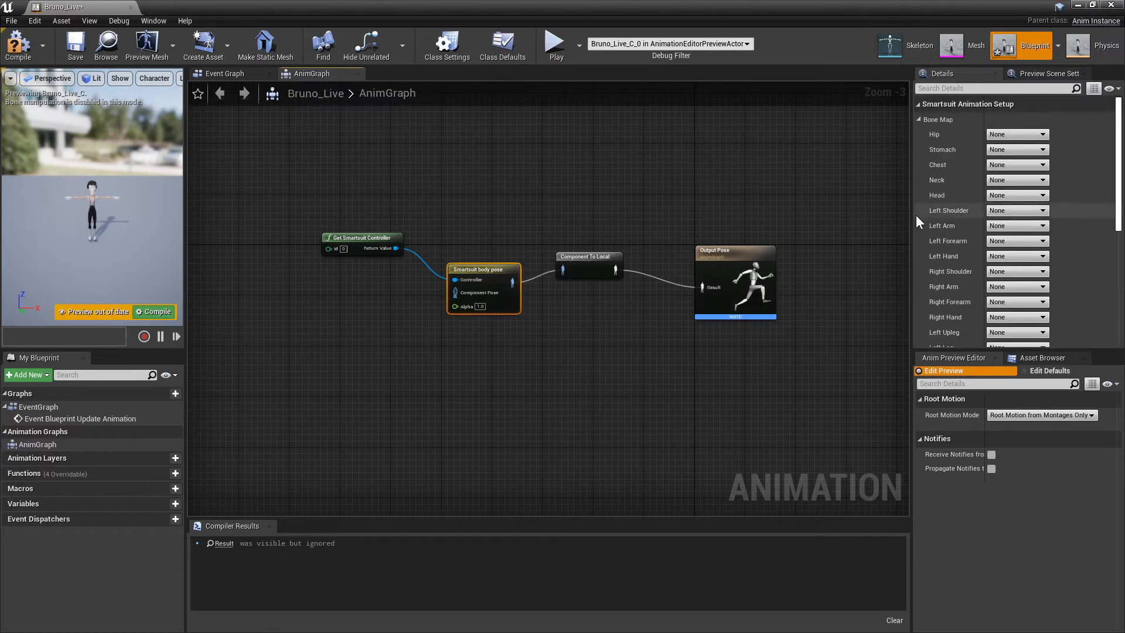
left_click_drag(909, 218, 692, 217)
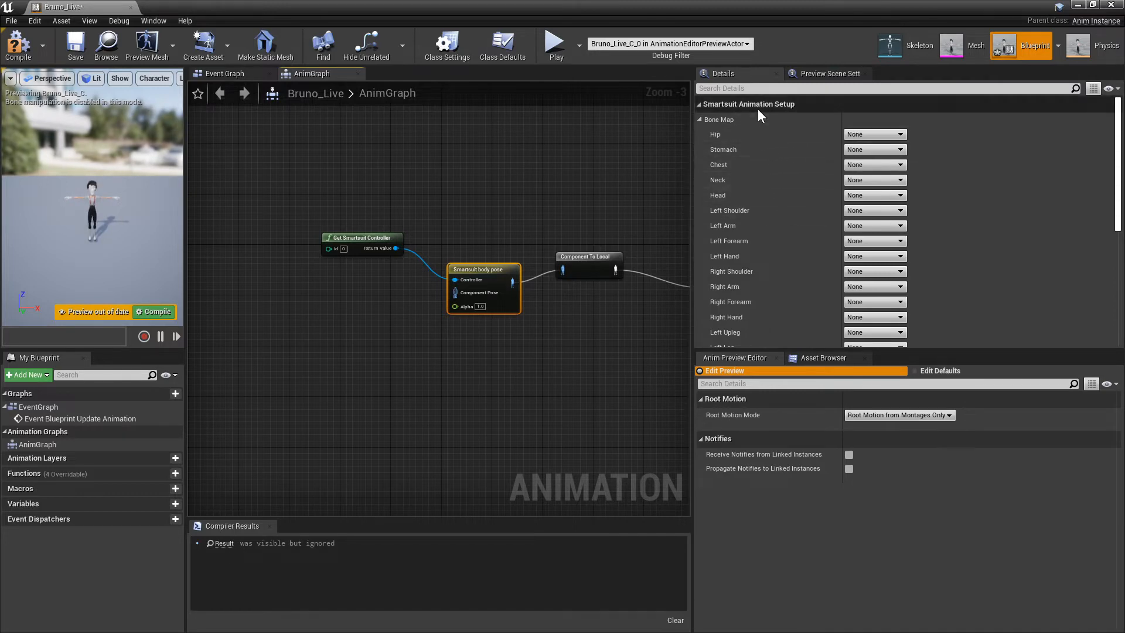
scroll(756, 179, "down", 5)
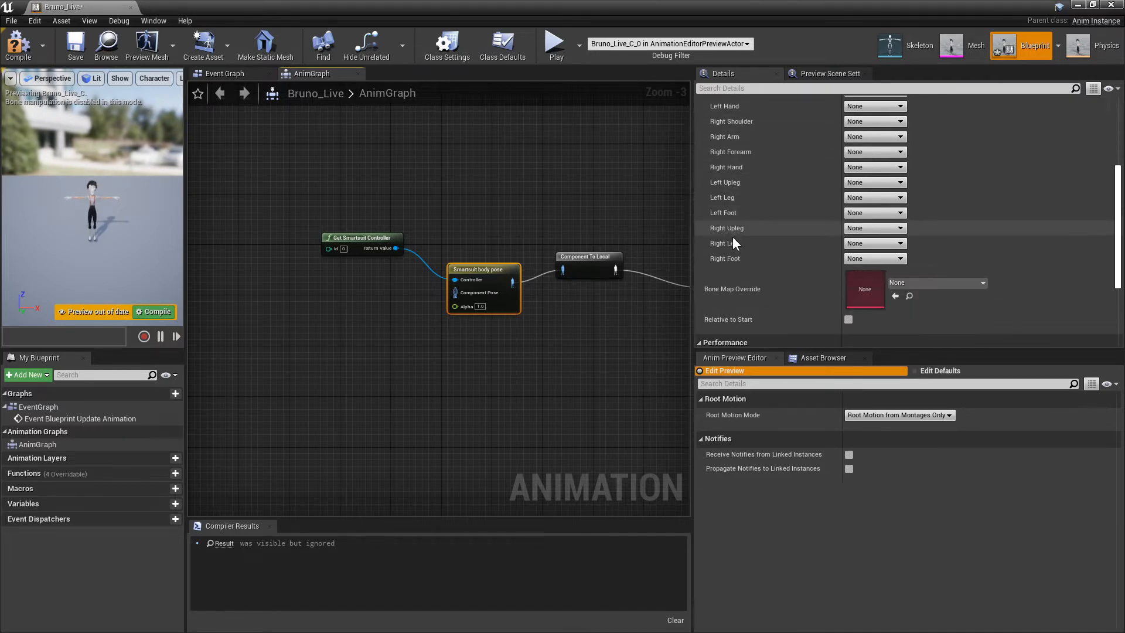
scroll(733, 246, "up", 5)
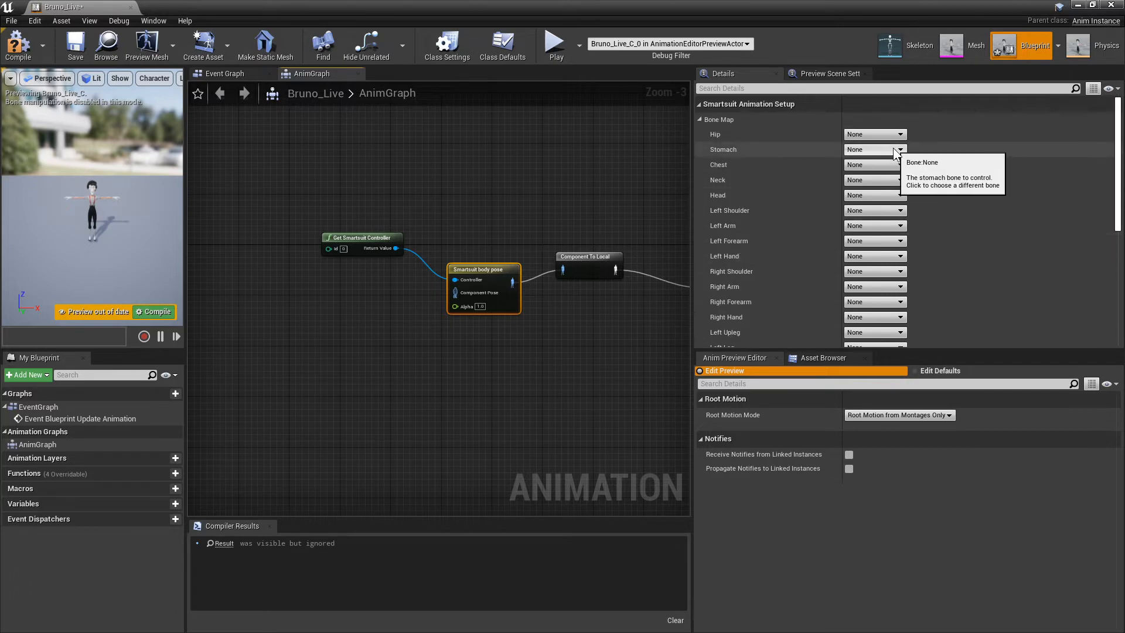
scroll(892, 153, "down", 3)
scroll(890, 167, "up", 2)
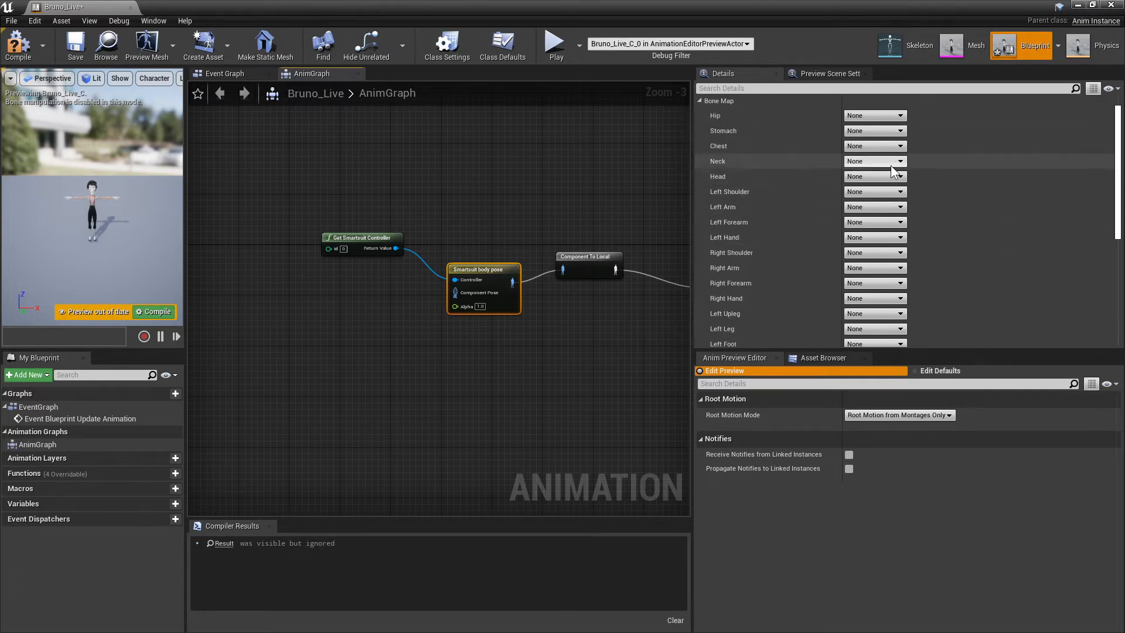
left_click(877, 117)
left_click(877, 159)
left_click(872, 131)
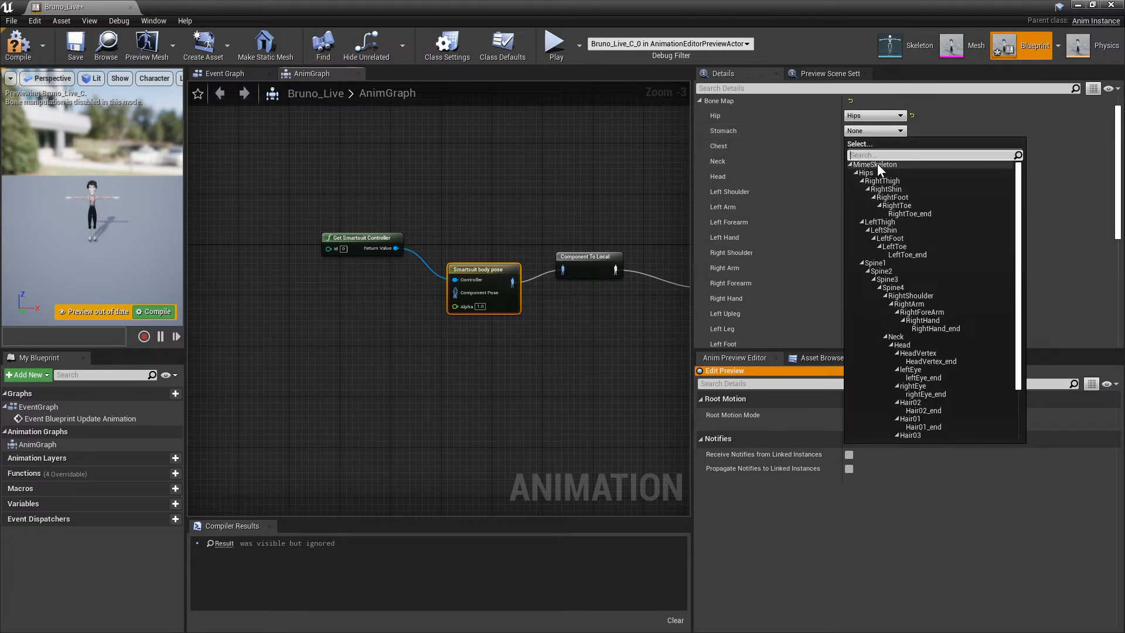
left_click(875, 263)
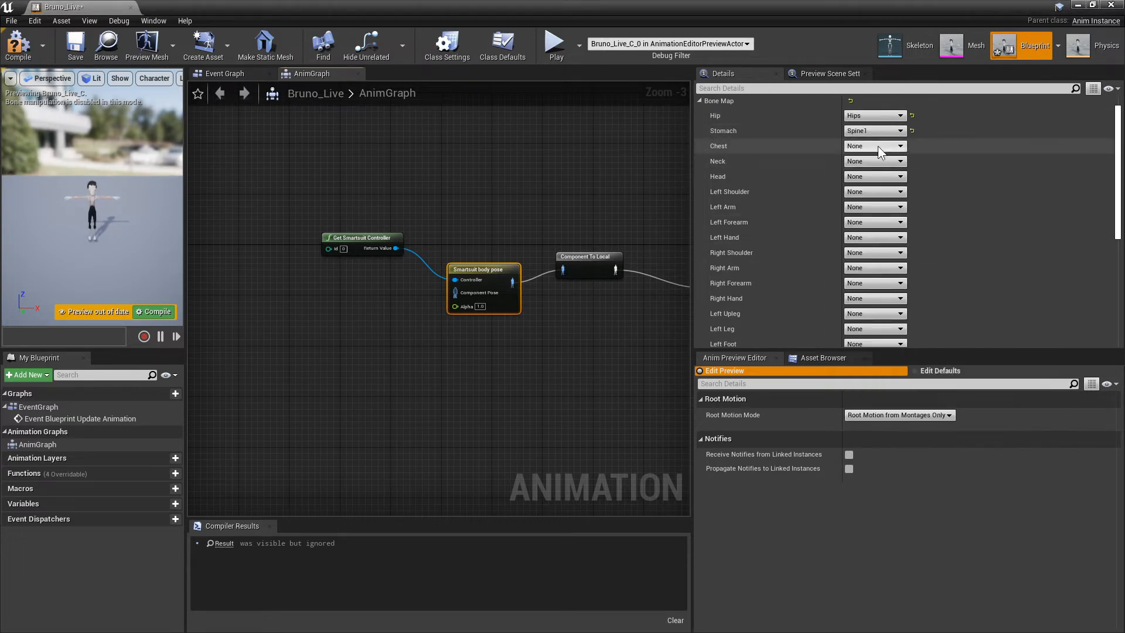
Assign Spine2 to Chest and Neck to Neck in the bone map, and map the remaining slots to their matching skeleton bones
left_click(877, 146)
left_click(896, 286)
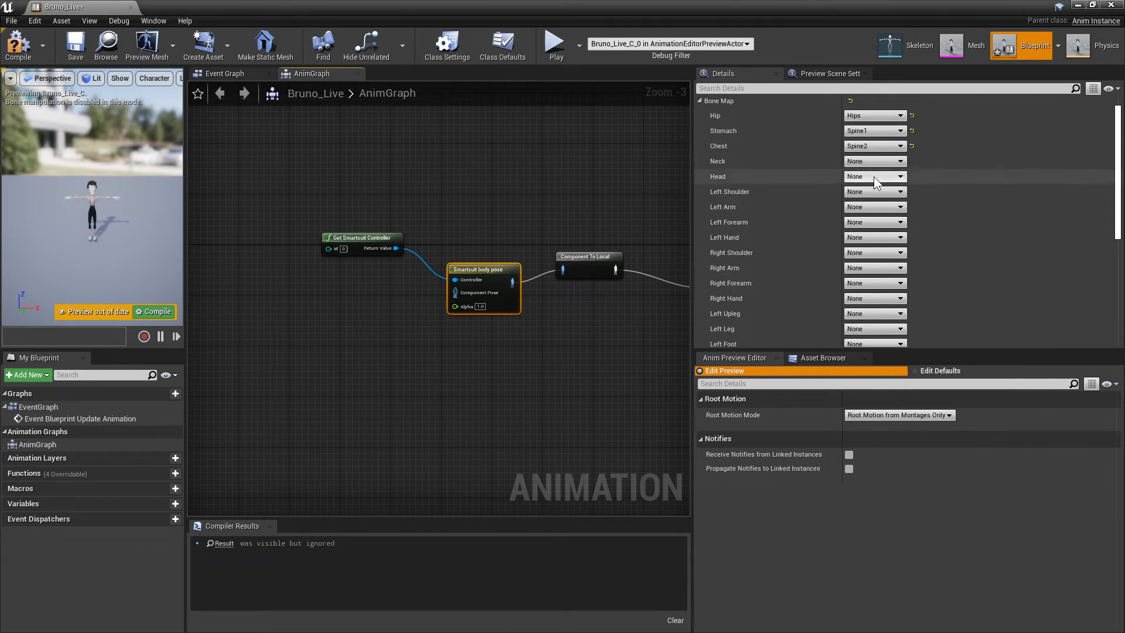
left_click(868, 161)
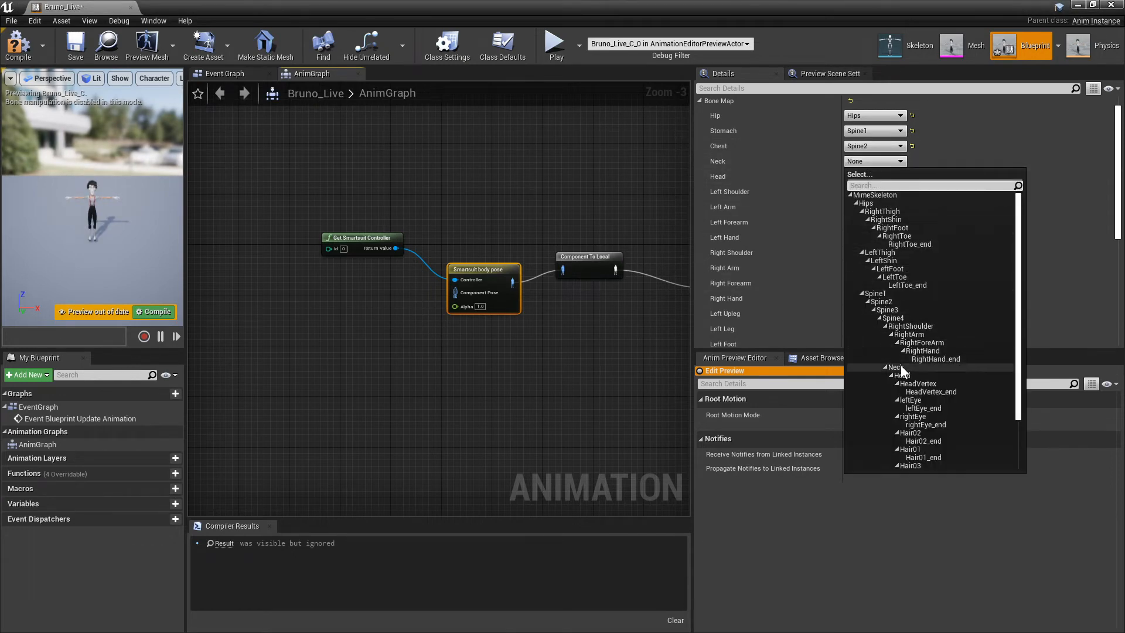
left_click(897, 368)
left_click(869, 176)
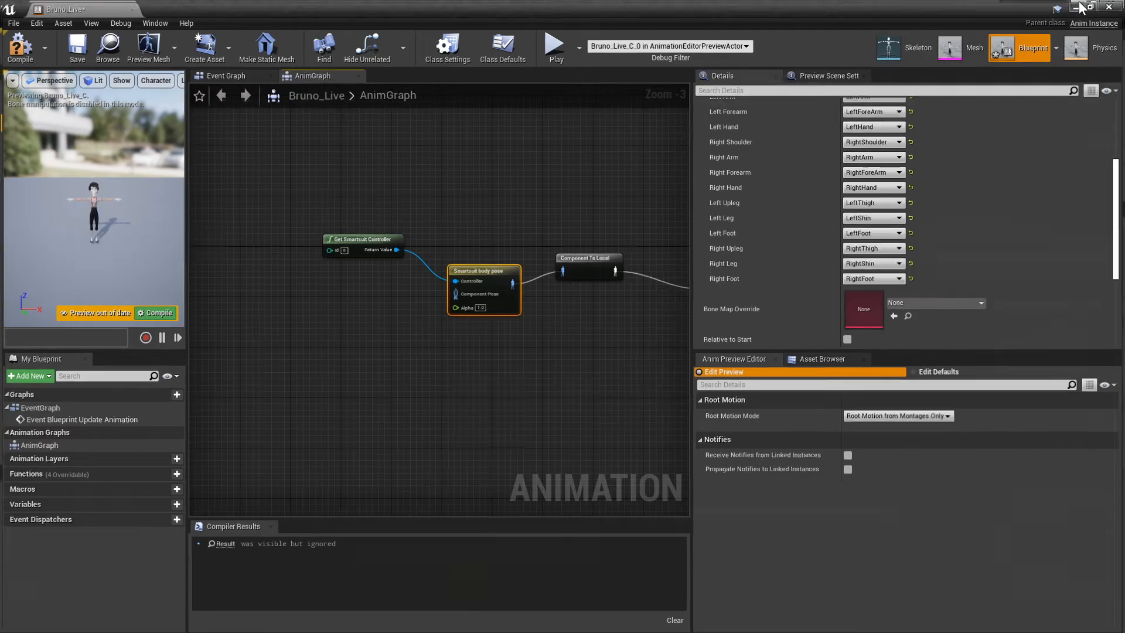
Create a data asset of class SmartsuitBodyMapData named BRuno_BoneMap in the Character folder and open it
left_click(1080, 6)
right_click(676, 536)
mouse_move(718, 472)
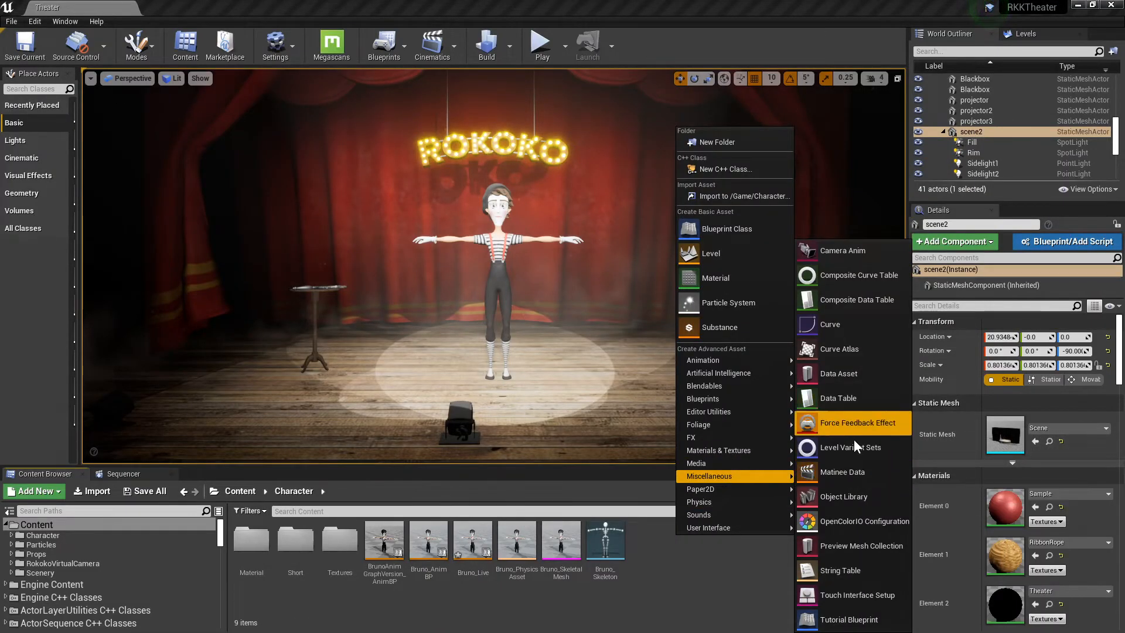
left_click(854, 375)
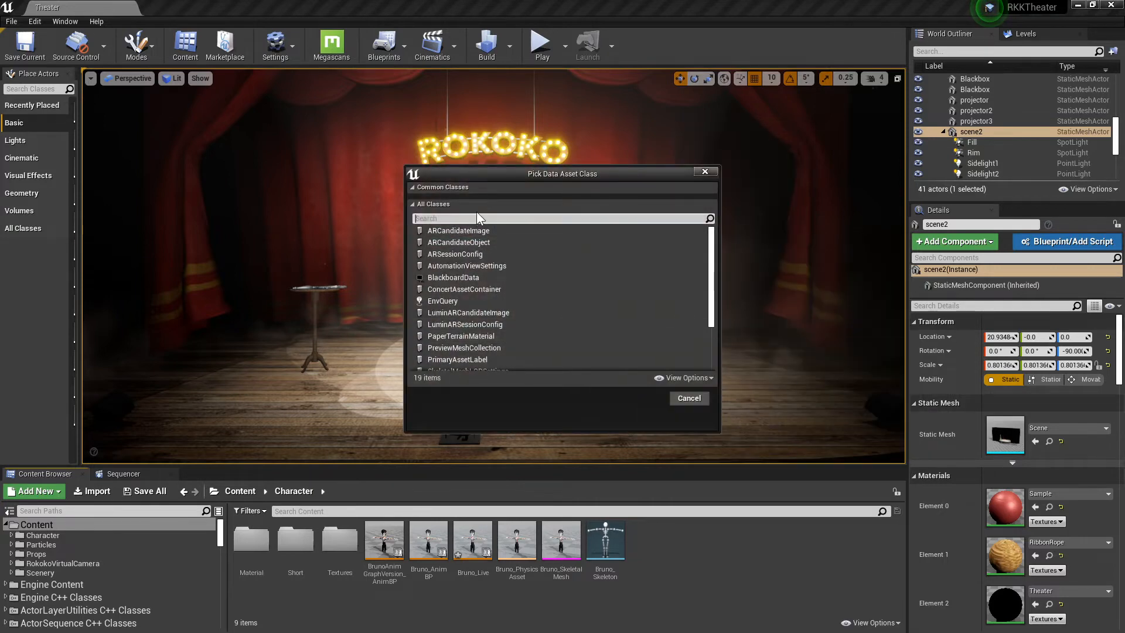
type("Smar")
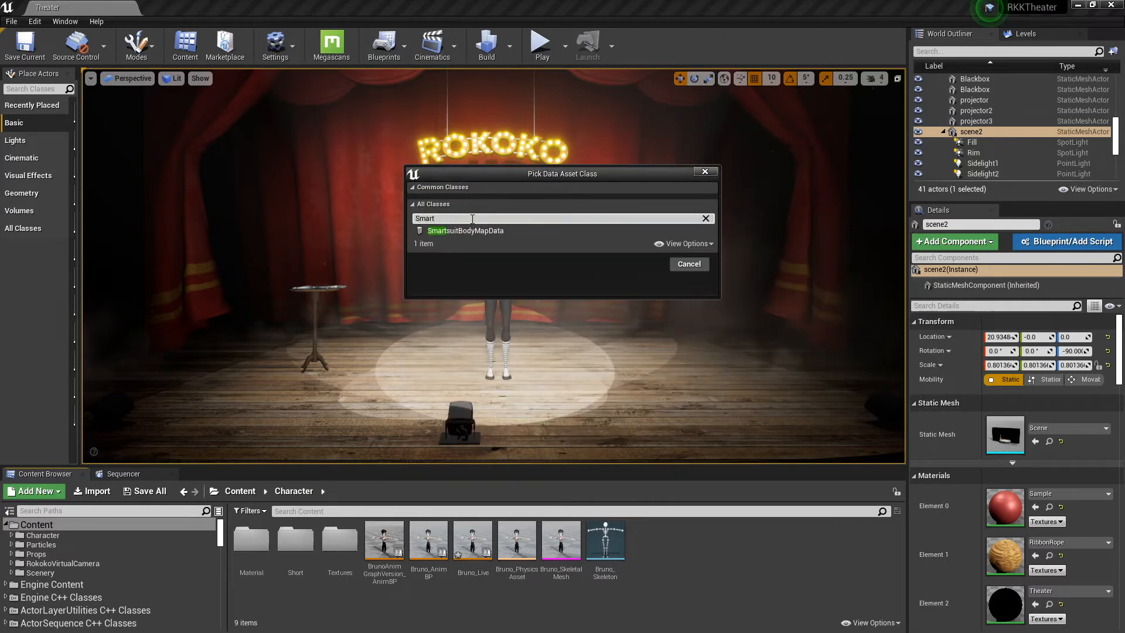
type("t")
left_click(474, 230)
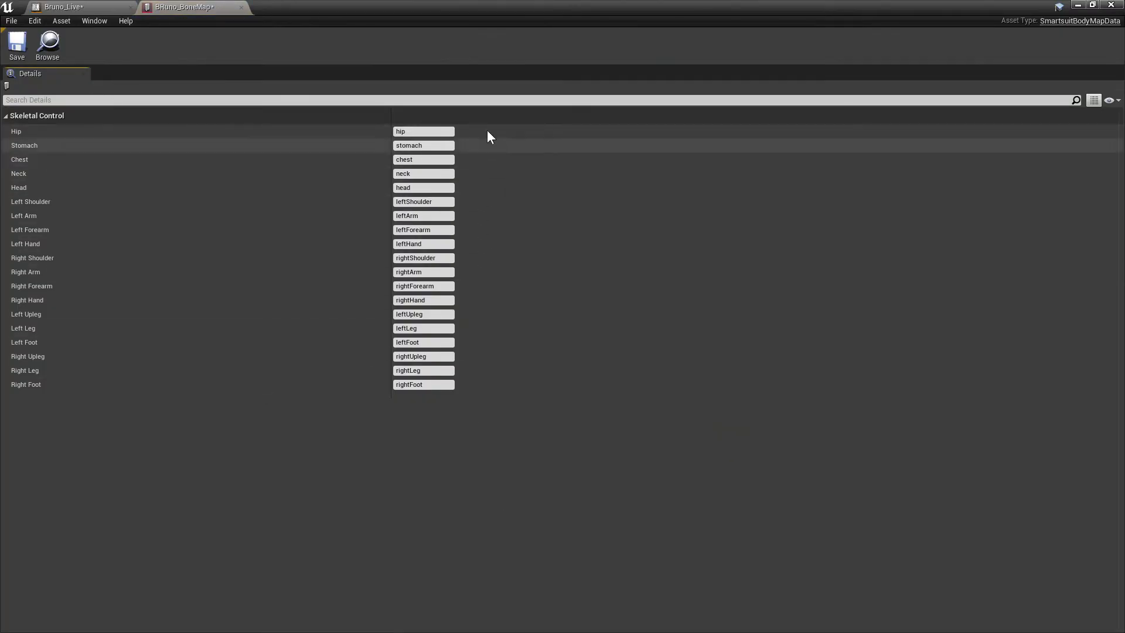
Set the Smartsuit body pose node's Bone Map Override to BRuno_BoneMap and enable Relative to Start
left_click(1077, 266)
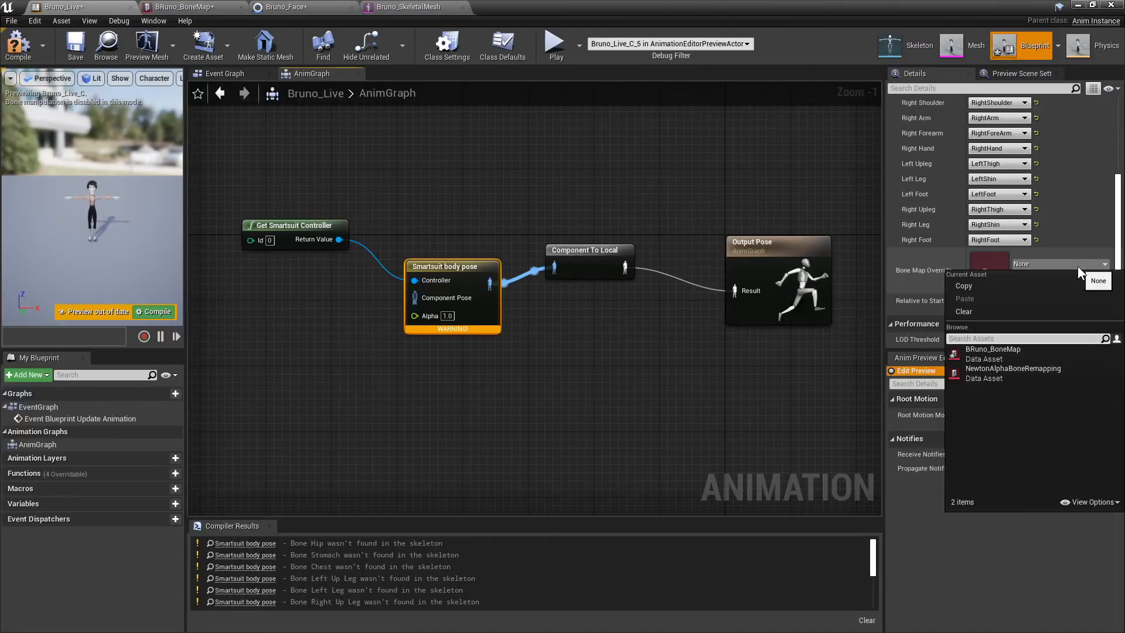
left_click(1011, 353)
left_click(973, 300)
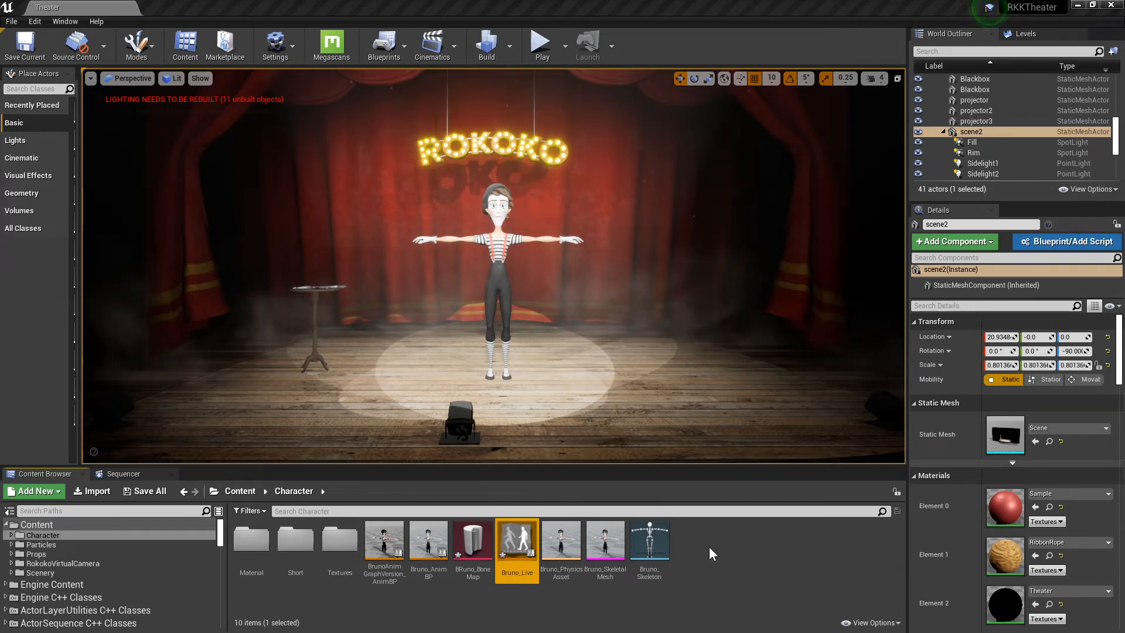
Create a Blueprint Class named Bruno_Face in the Character folder with RokokoFaceMapData as its parent class
right_click(709, 548)
left_click(767, 238)
type("Rokoo")
key("BackSpace")
type("k")
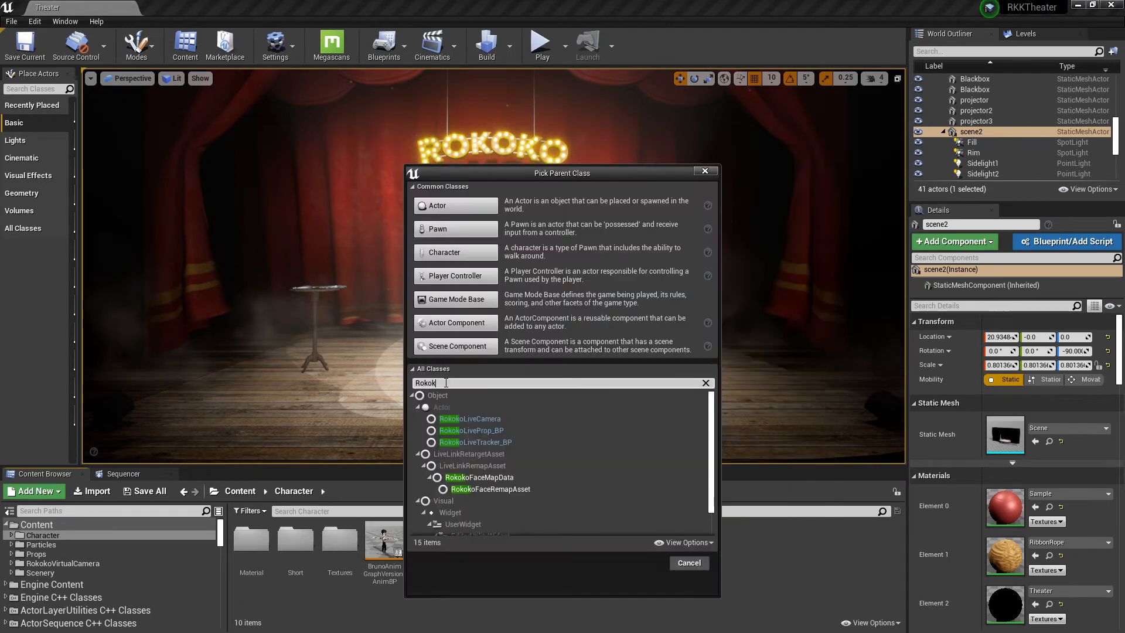
type("o")
left_click(562, 476)
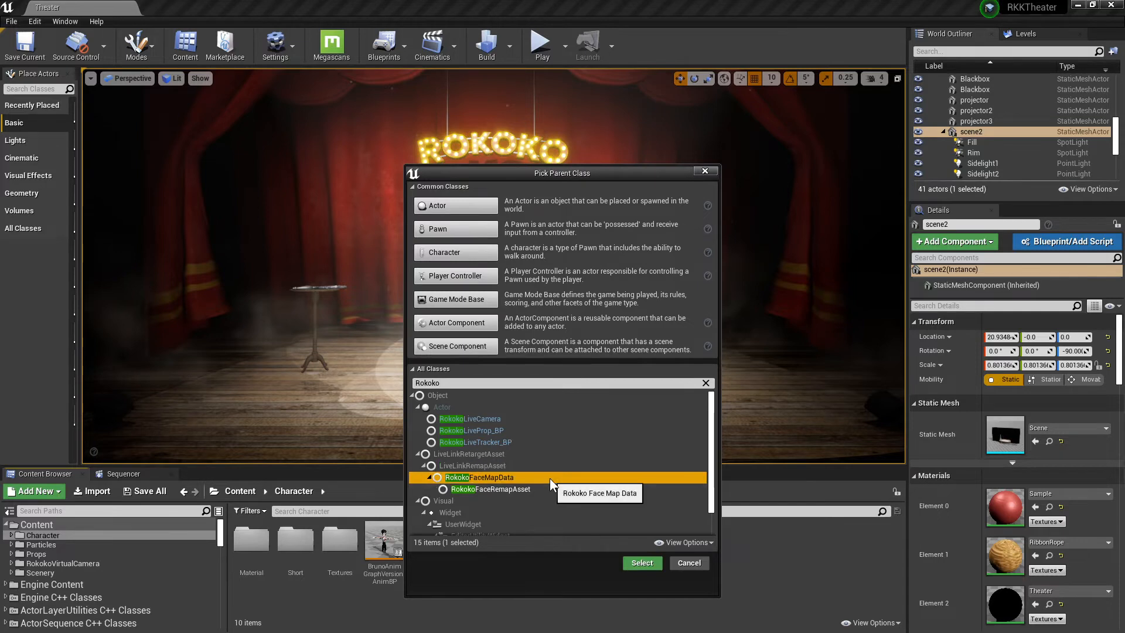
left_click(641, 563)
type("Brun")
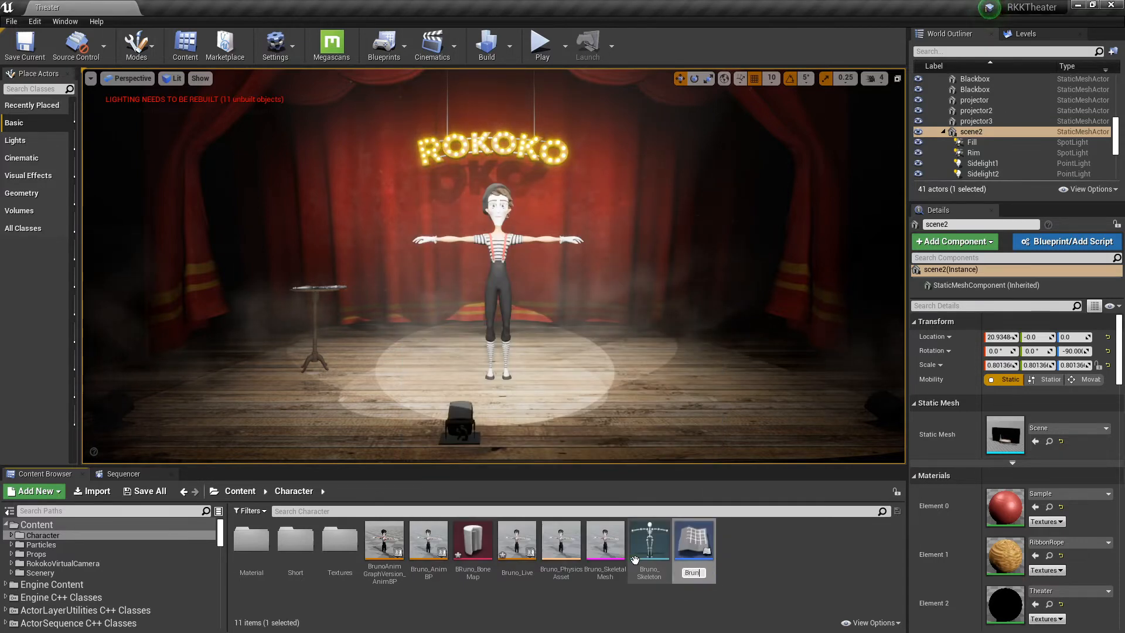
type("o_Fac")
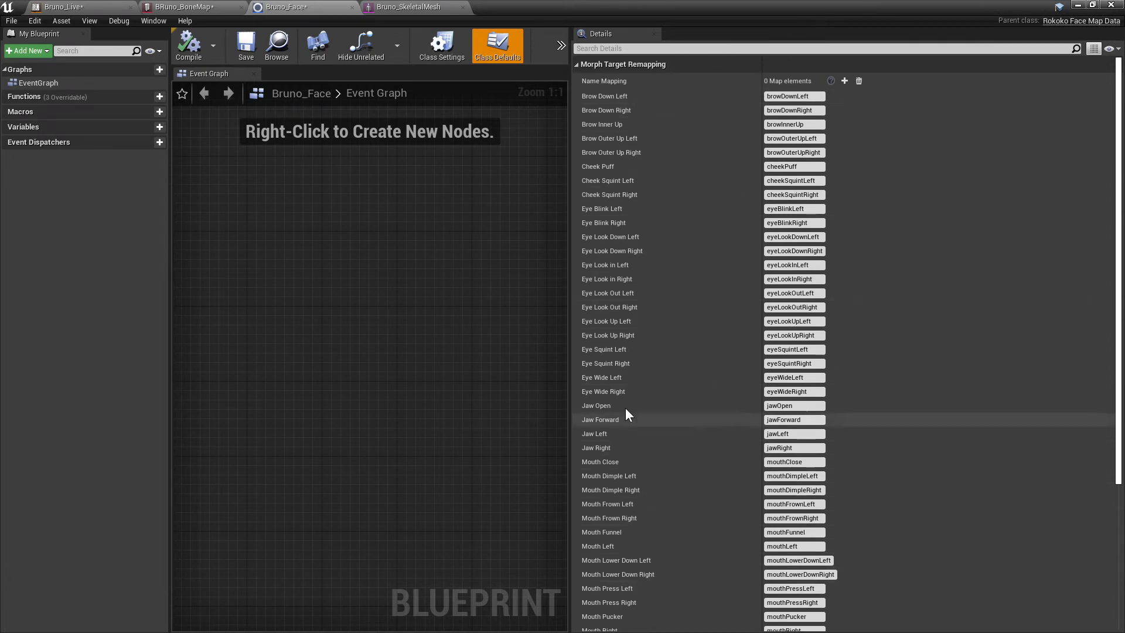
Look through the morph target names of Bruno_SkeletalMesh to compare them with the Bruno_Face mapping
left_click(411, 7)
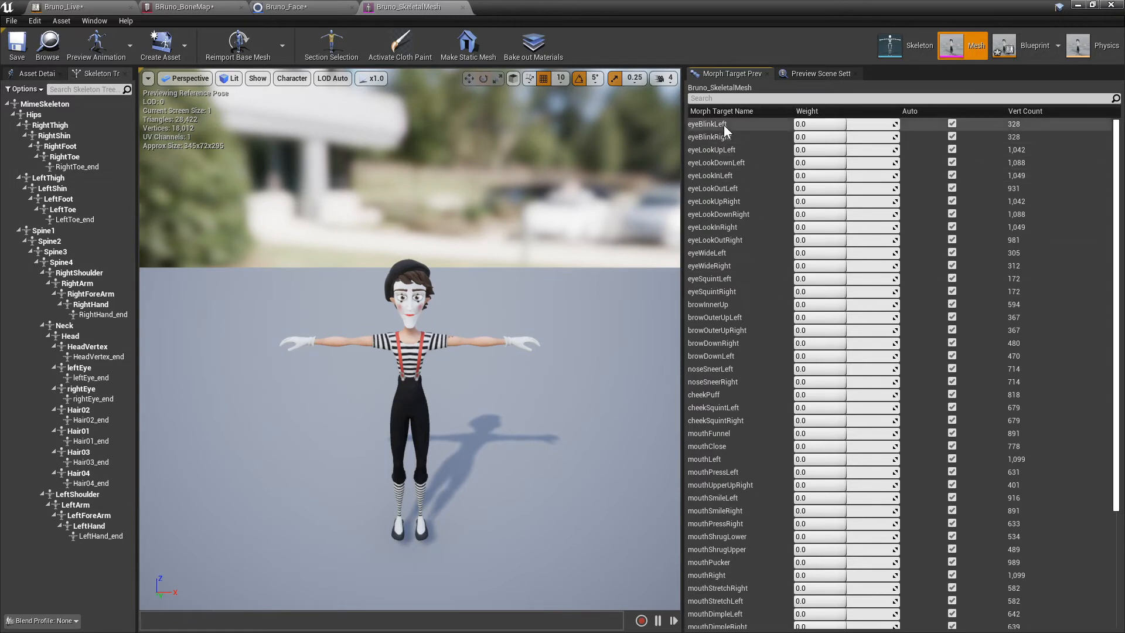
scroll(737, 452, "down", 1)
scroll(737, 452, "down", 5)
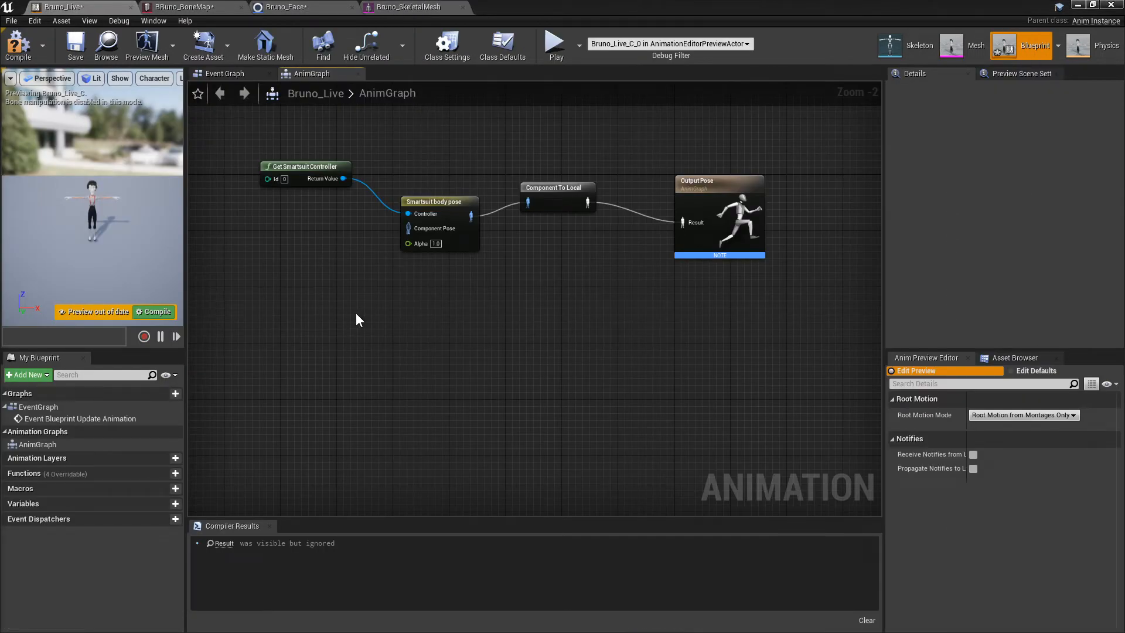
Add a Make LiveLinkSubjectName node below the Smartsuit nodes in the Bruno_Live AnimGraph
right_click(356, 314)
type("MAke L")
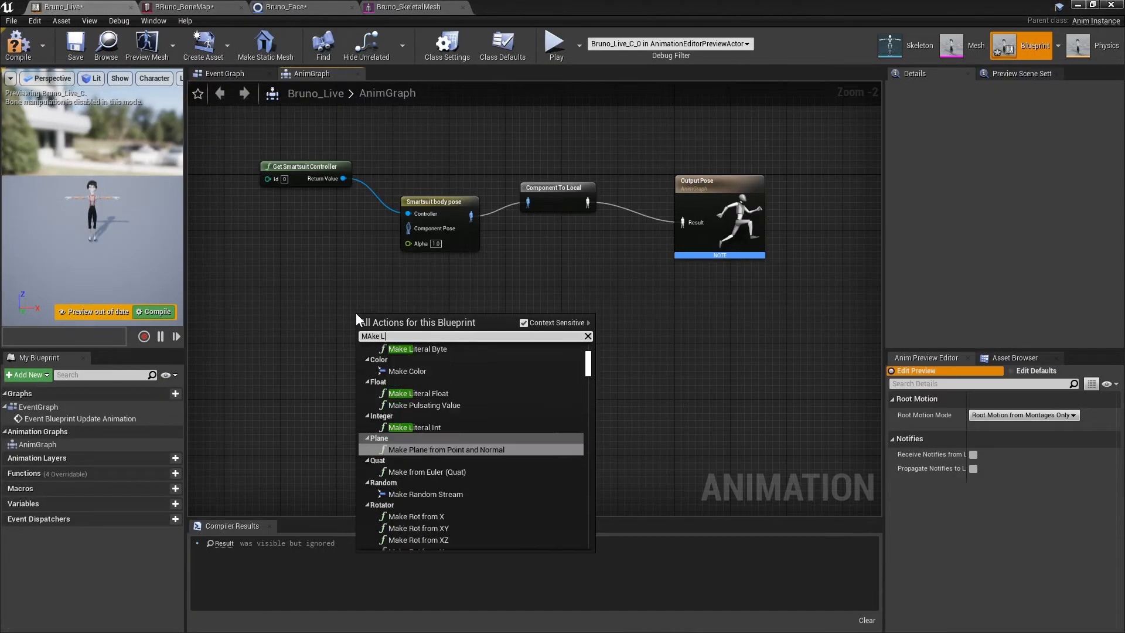
type("ivelink")
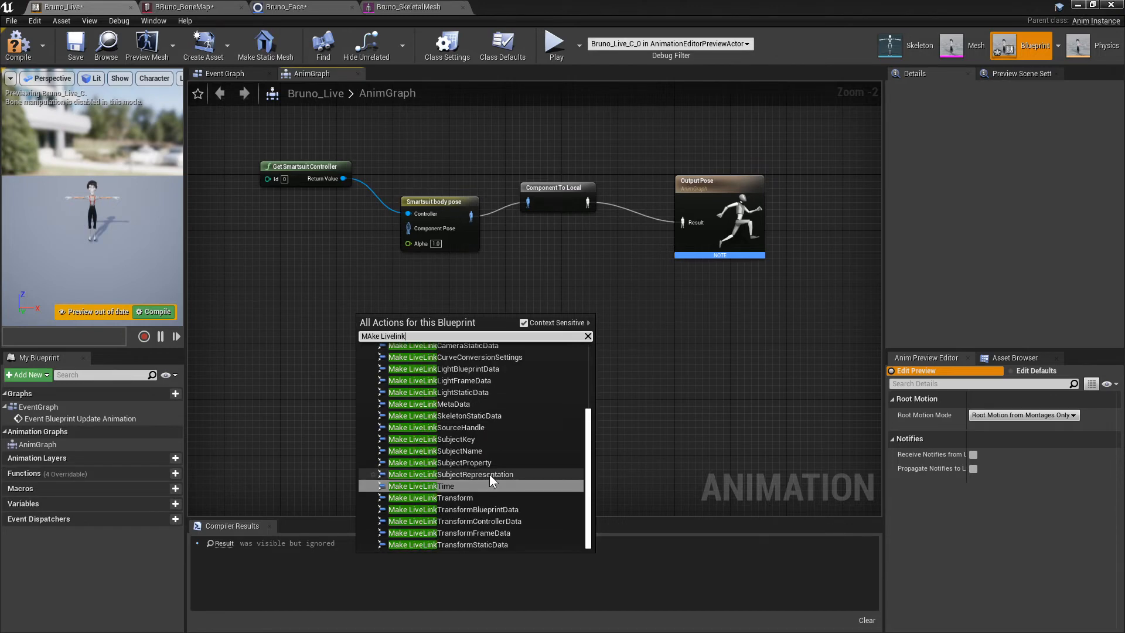
left_click(476, 450)
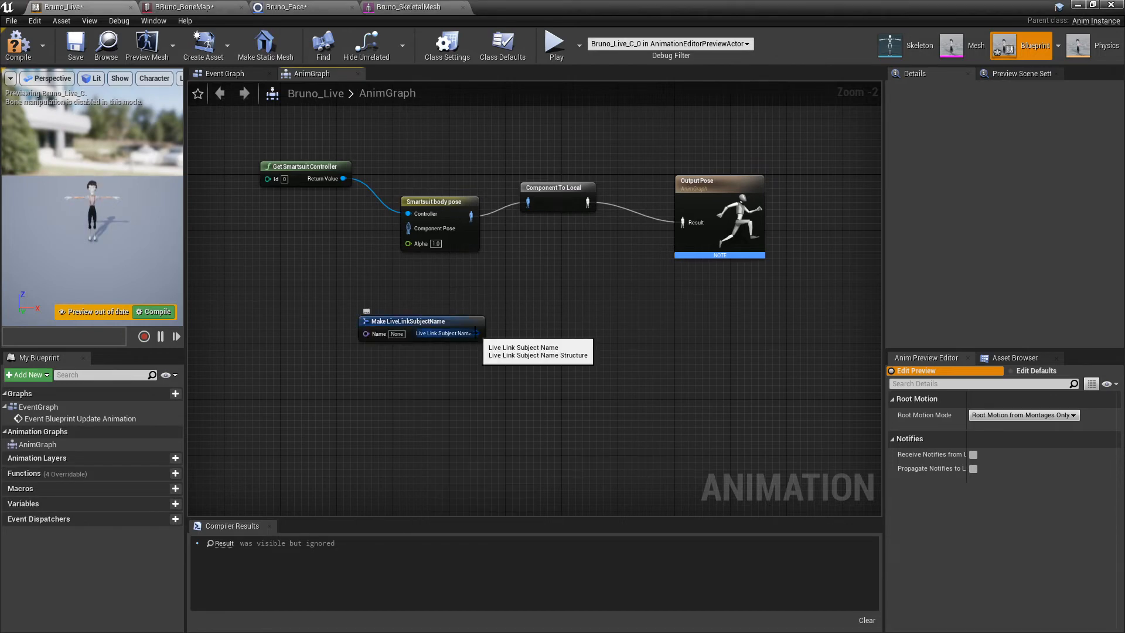
Add a Live Link Pose node fed by the subject name and wire it between Component To Local and Output Pose
left_click_drag(476, 332, 533, 318)
type("Live")
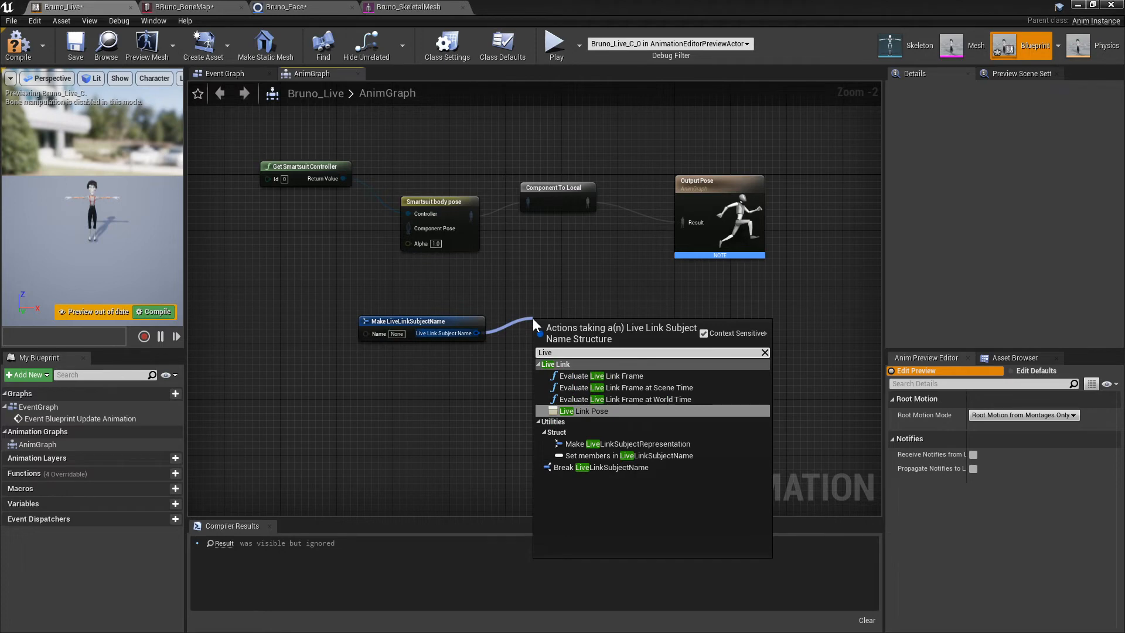
left_click(612, 411)
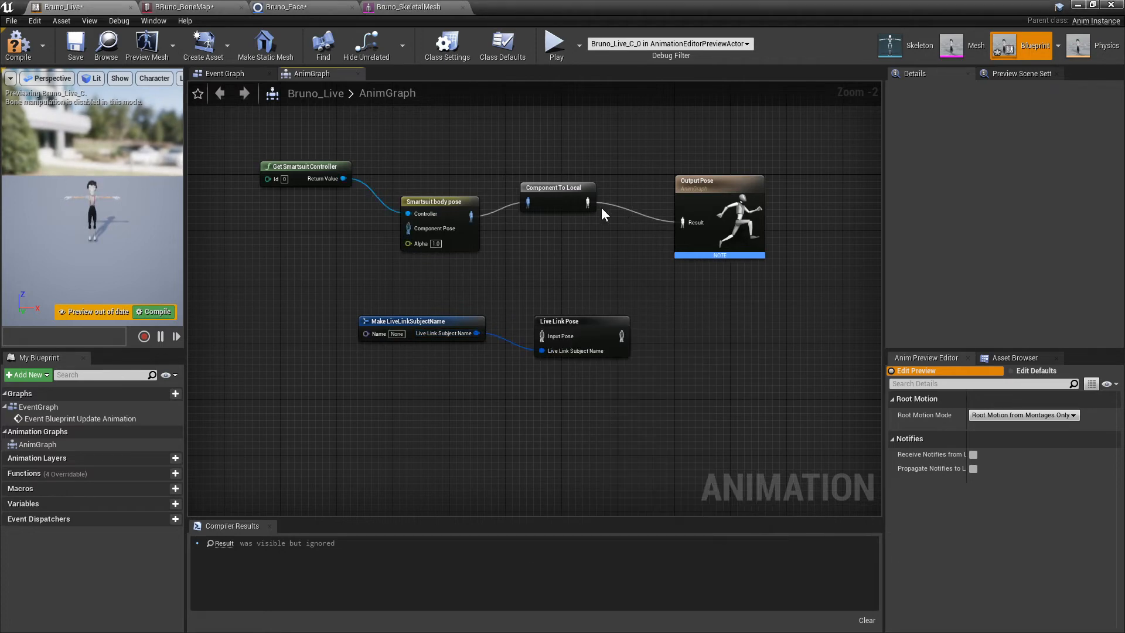
left_click_drag(636, 221, 544, 336)
left_click_drag(620, 335, 683, 222)
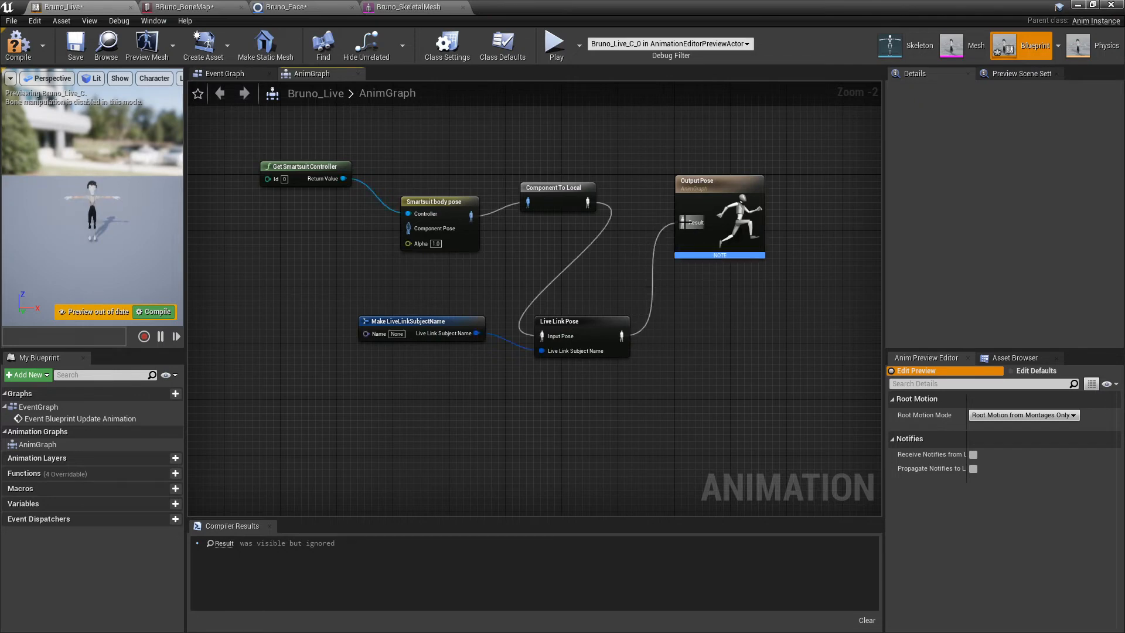
Set the Retarget Asset of the Live Link Pose node to Bruno_Face
right_click_drag(729, 334, 774, 365)
scroll(737, 348, "up", 1)
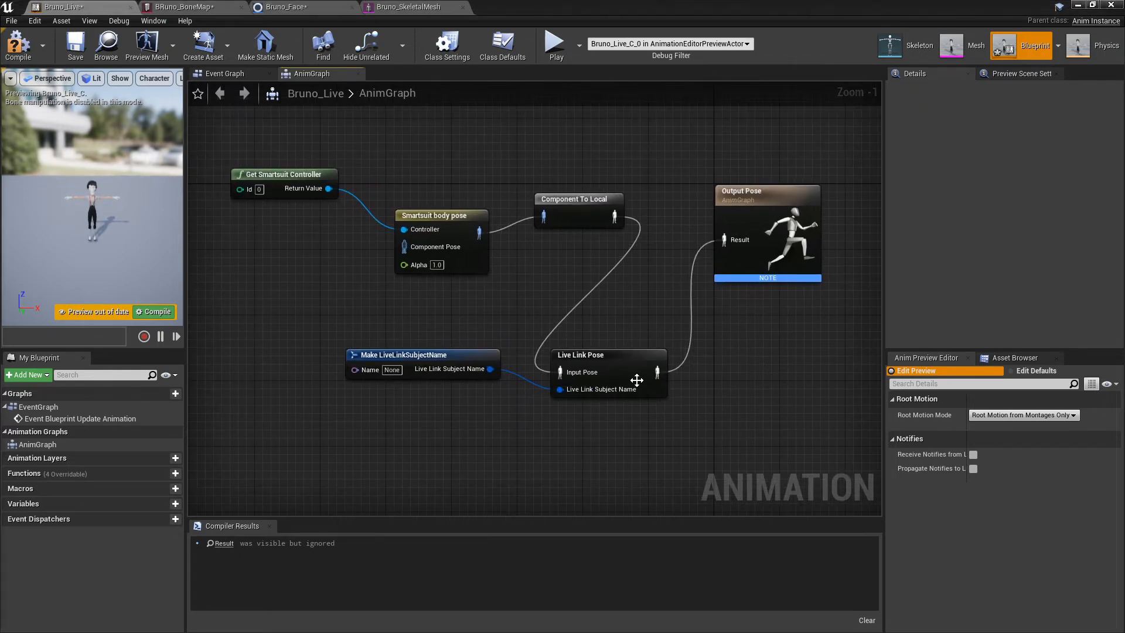
left_click(631, 355)
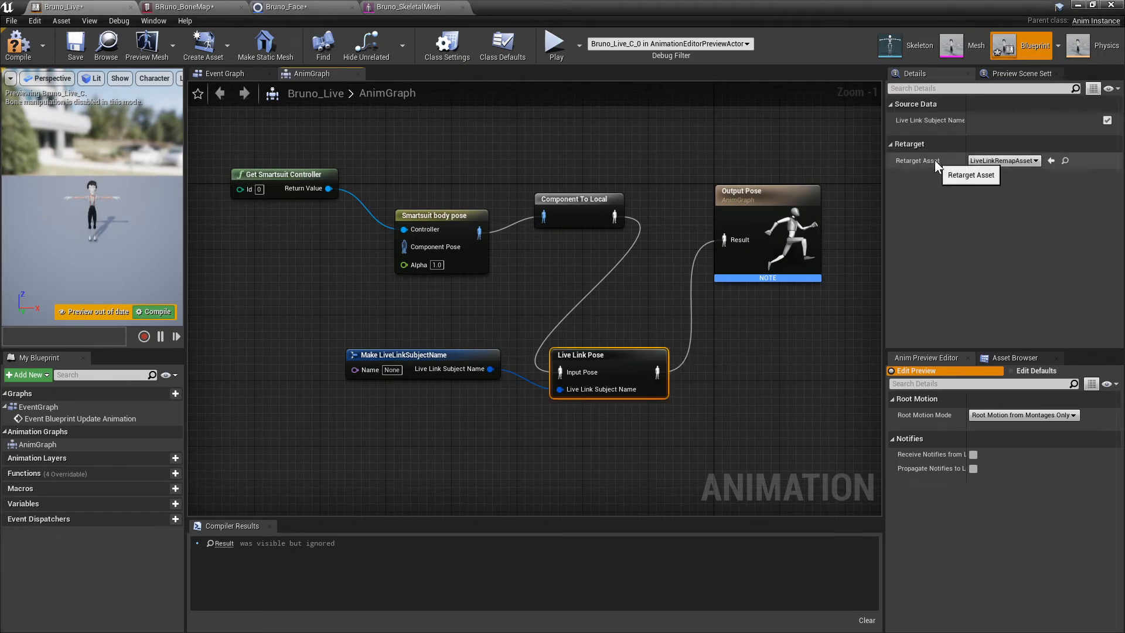
left_click(1034, 162)
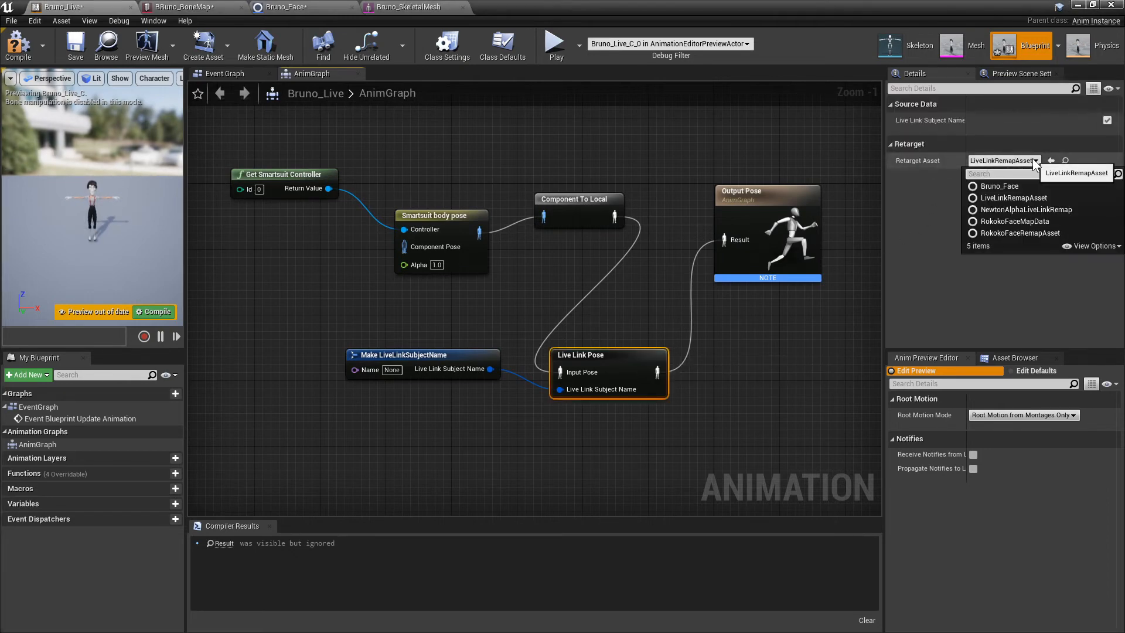
left_click(996, 188)
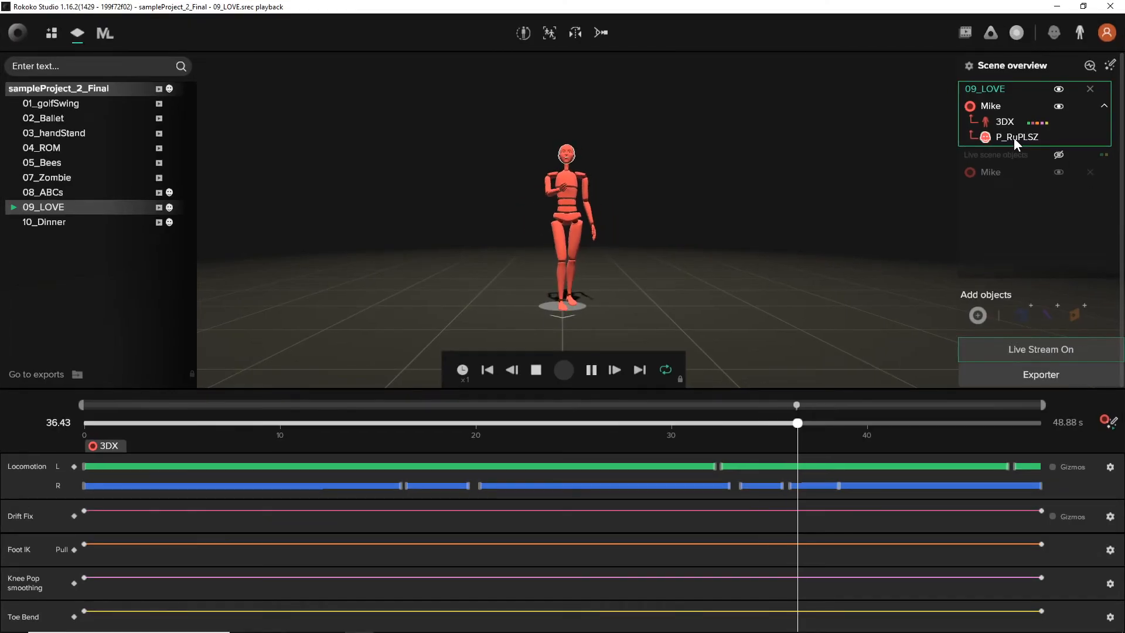
Switch back to Unreal Editor, set the Make LiveLinkSubjectName node's Name to RuPLSZ, and compile and save Bruno_Live
key("super+Tab")
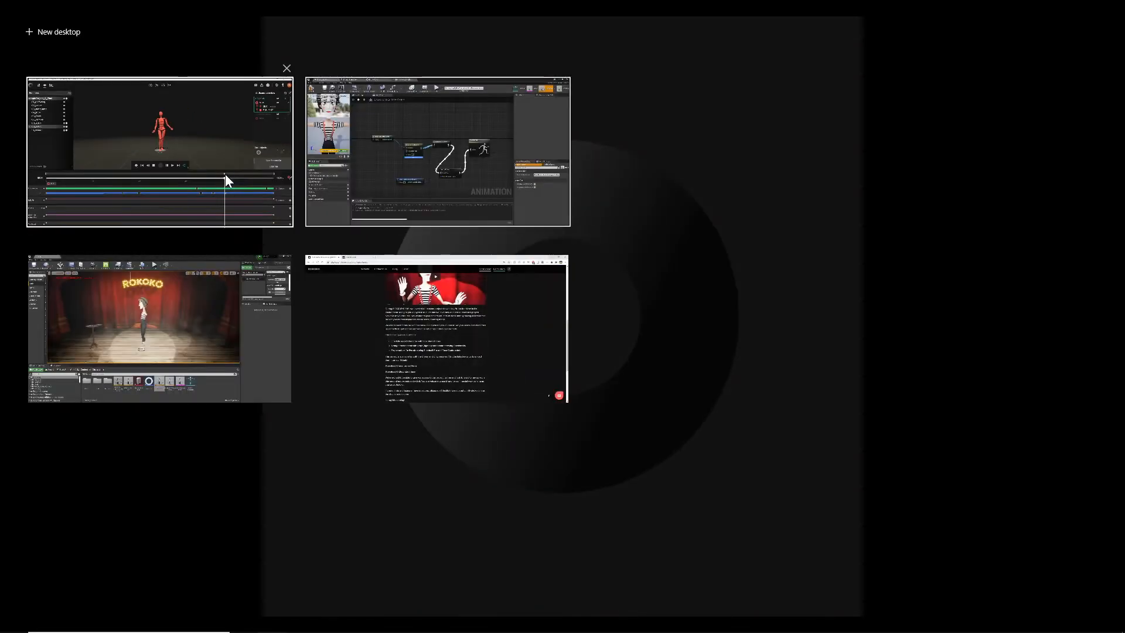
left_click(399, 156)
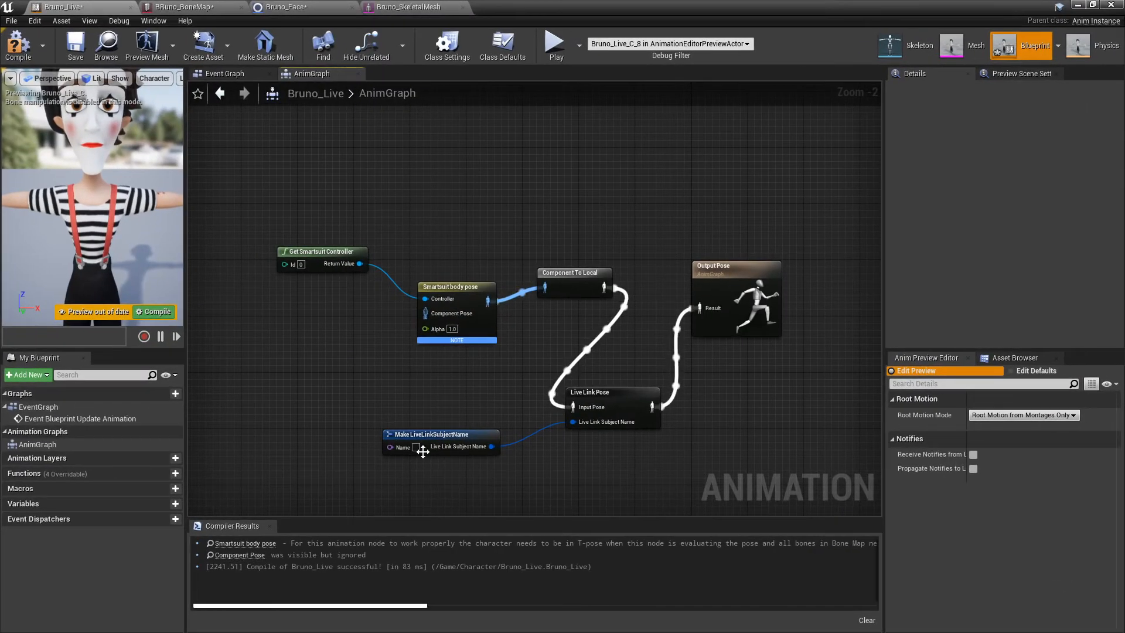
left_click(418, 445)
type("R")
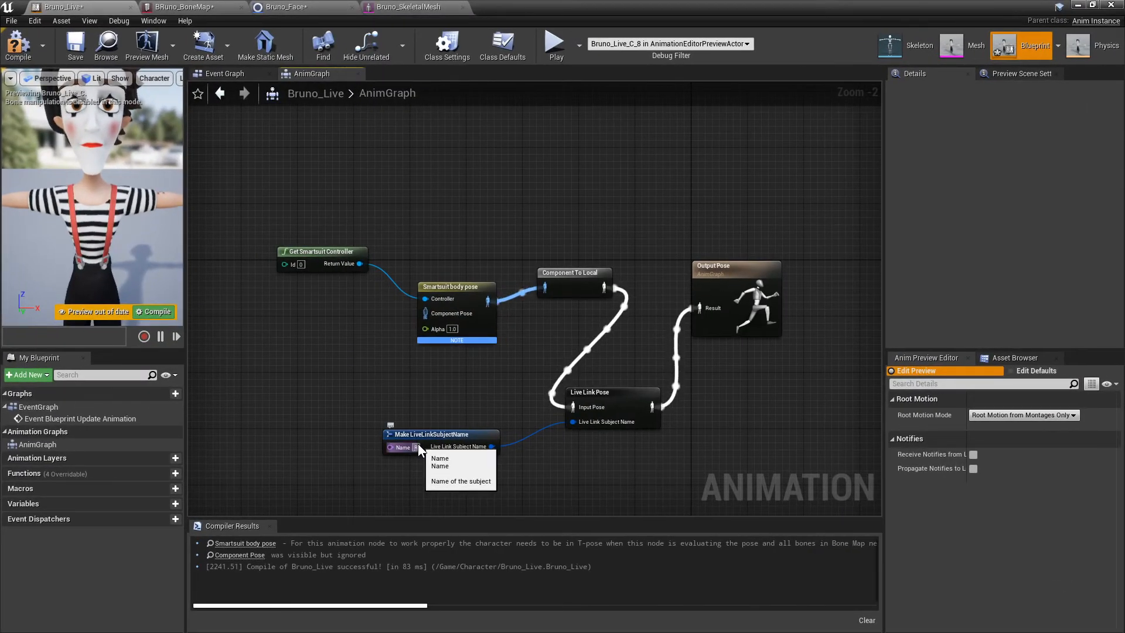
type("BPLS7")
left_click(18, 44)
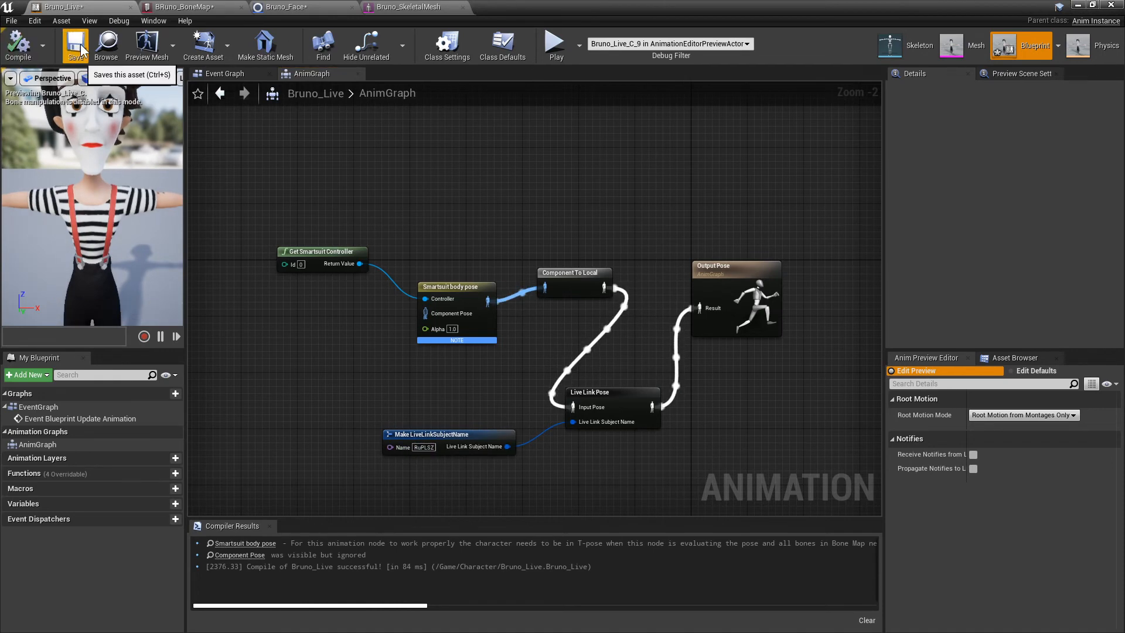
left_click(77, 47)
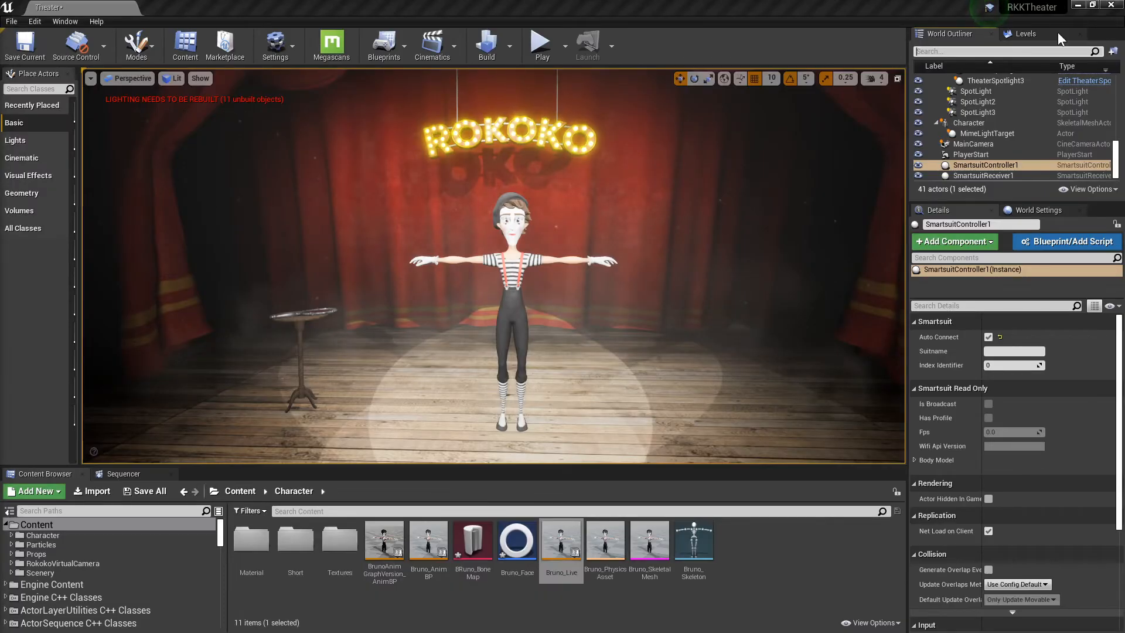
Filter the level's actors by "Smart", set SmartsuitController1's Suitname to 3DX, and select SmartsuitReceiver1
left_click(961, 51)
type("Smart")
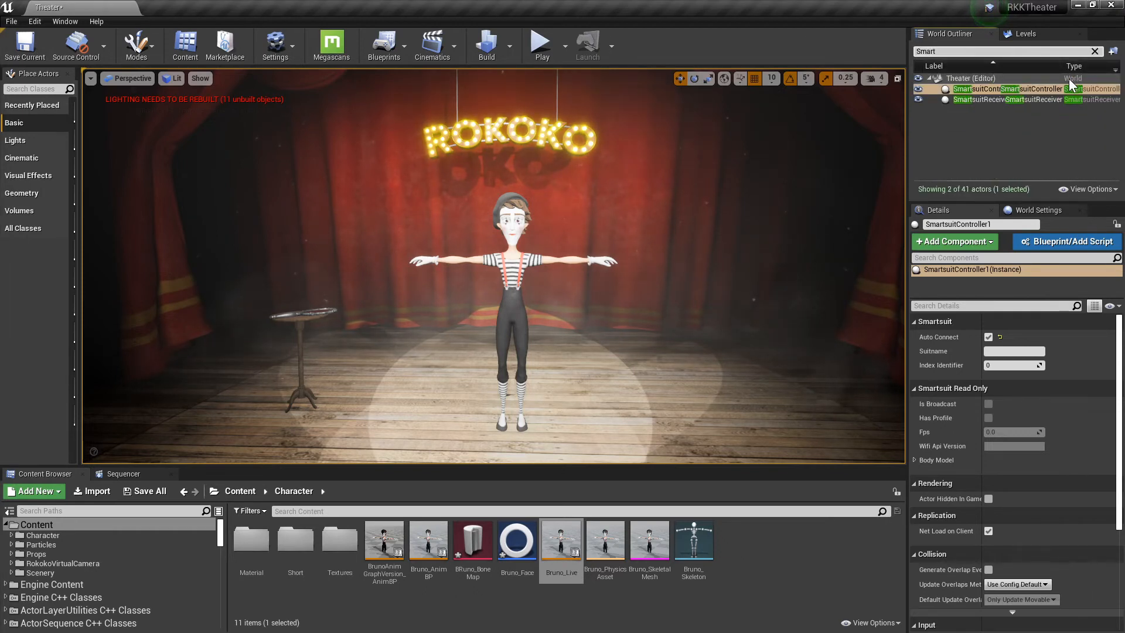
left_click(1040, 86)
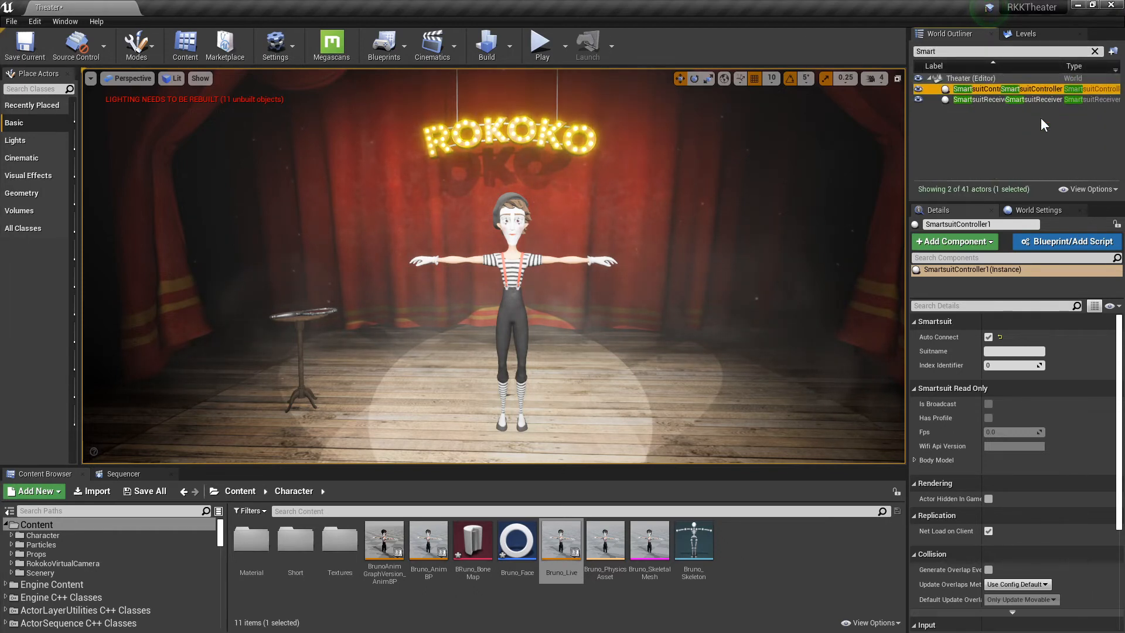
left_click(993, 351)
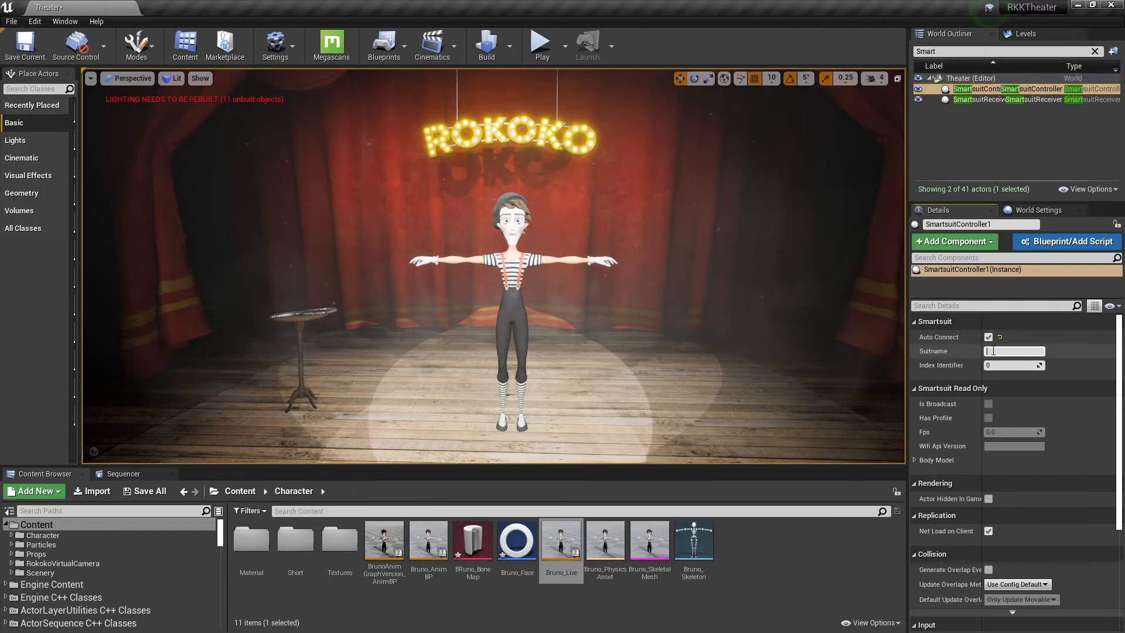
type("30X")
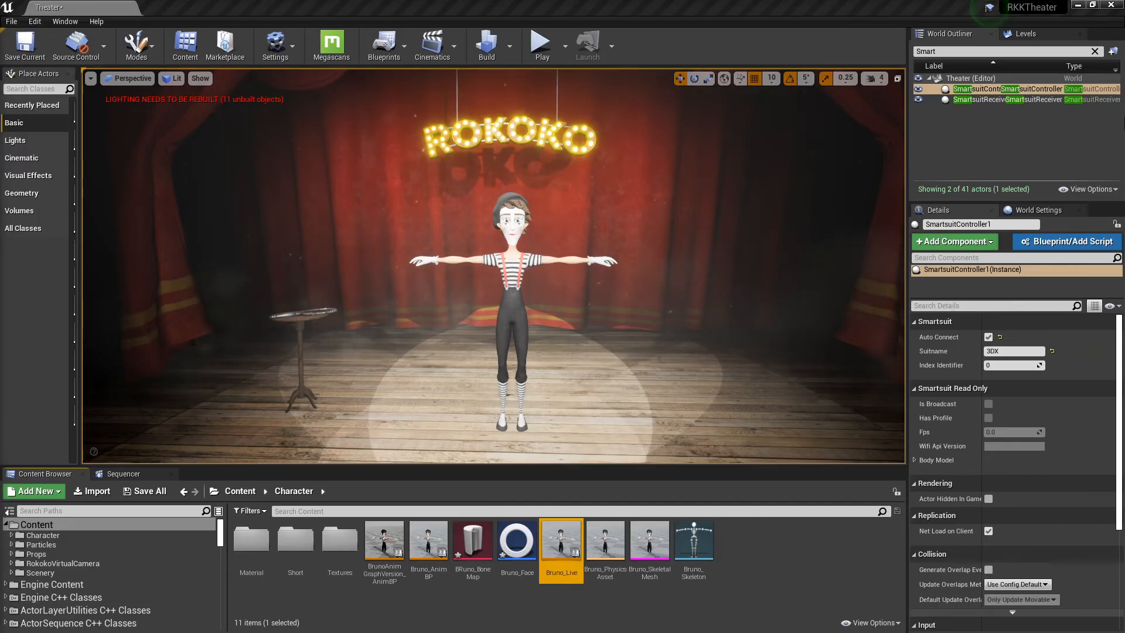
left_click(979, 100)
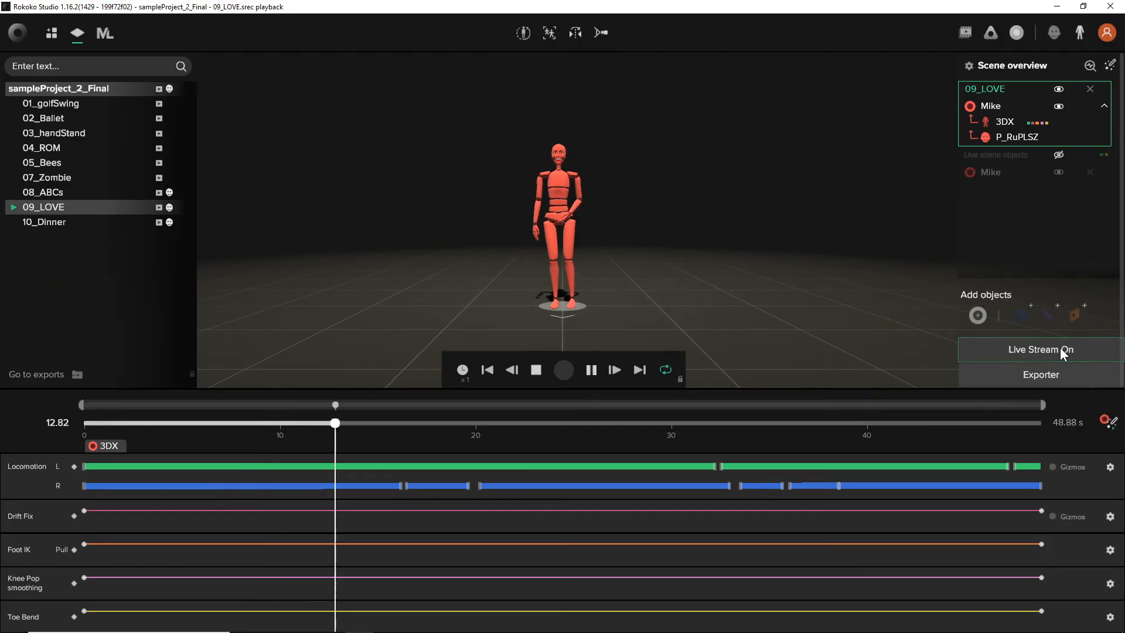
Switch to Rokoko Studio and open the live stream control for the 09_LOVE scene
left_click(1060, 346)
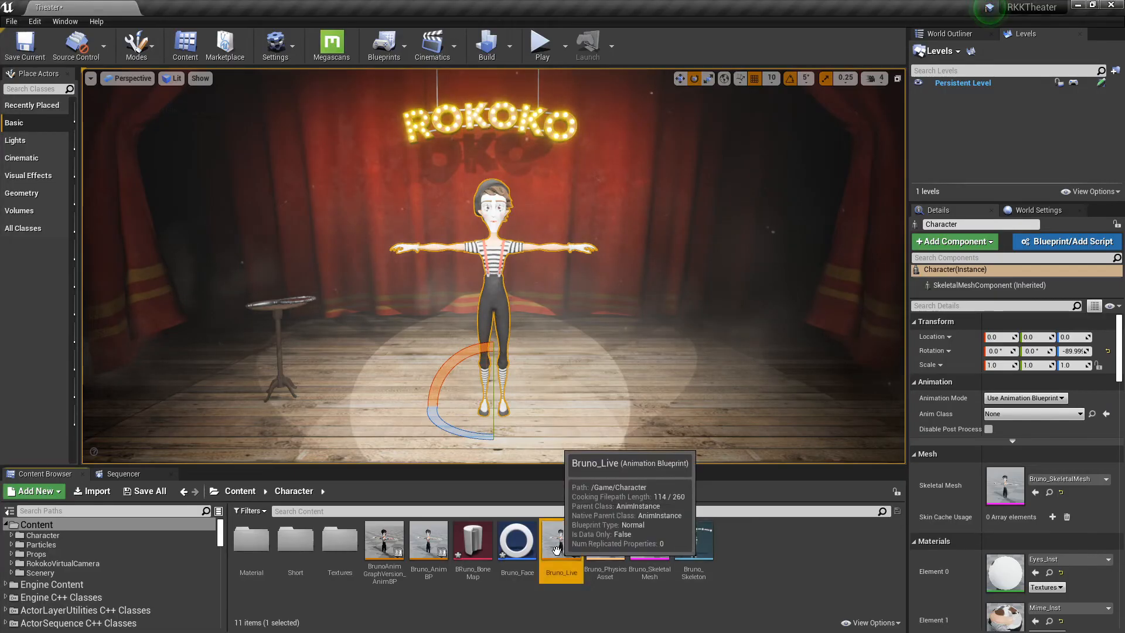
Place a Bruno_Live actor on the theater stage beside the existing character and snap it to the floor
left_click_drag(562, 542, 597, 375)
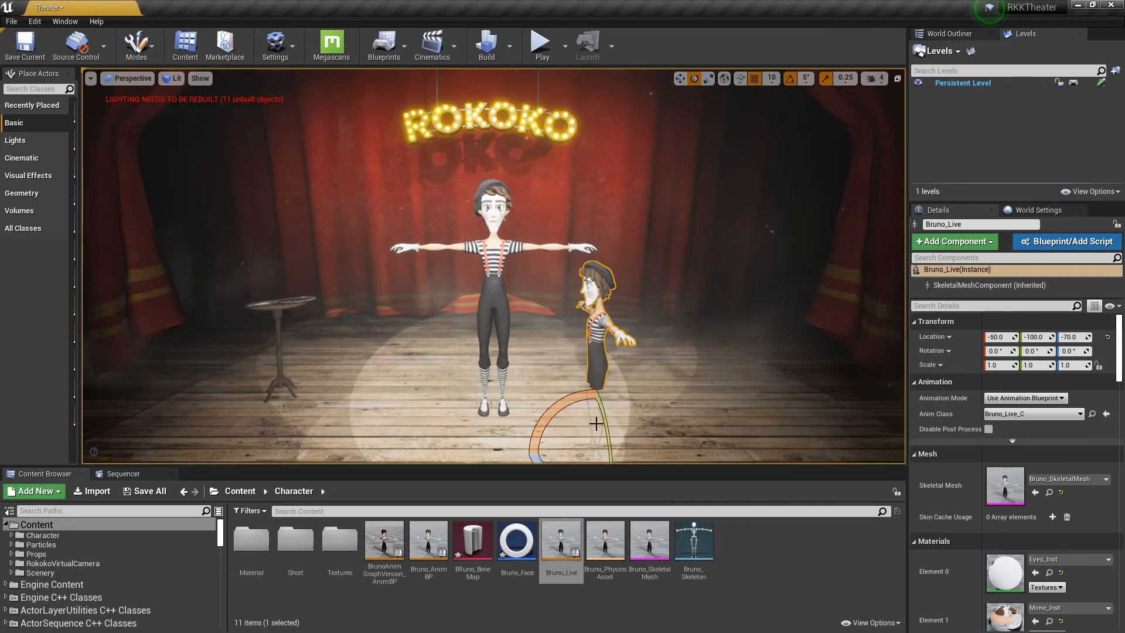
key("End")
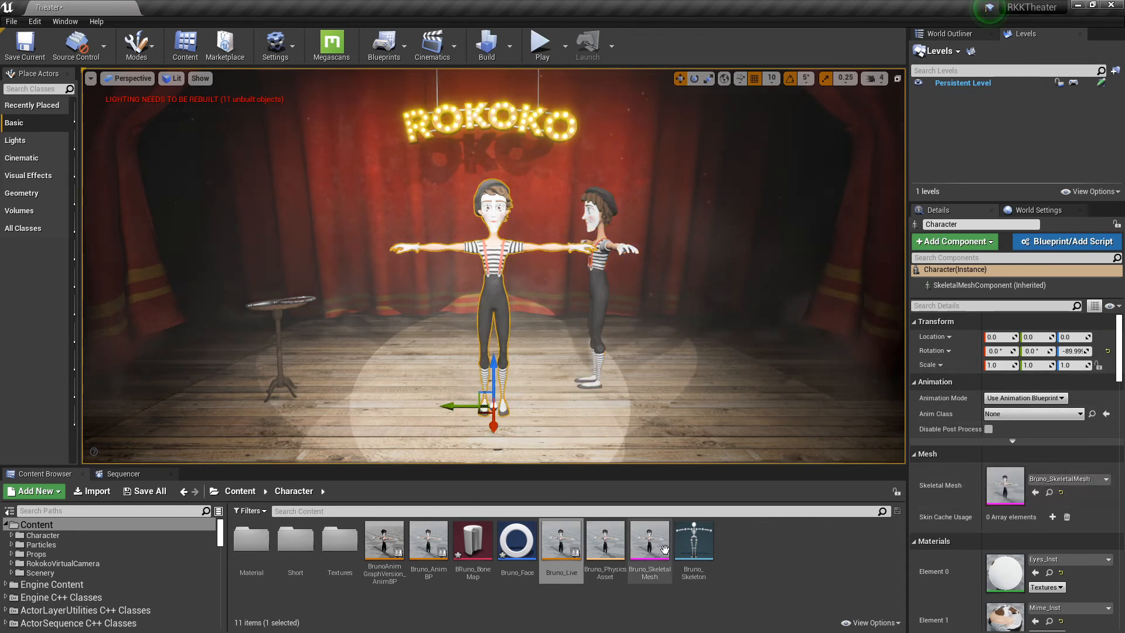
Place Bruno_SkeletalMesh on the stage between the table and the existing character, and set its Anim Class to Bruno_Live
left_click_drag(649, 542, 372, 369)
left_click(1033, 414)
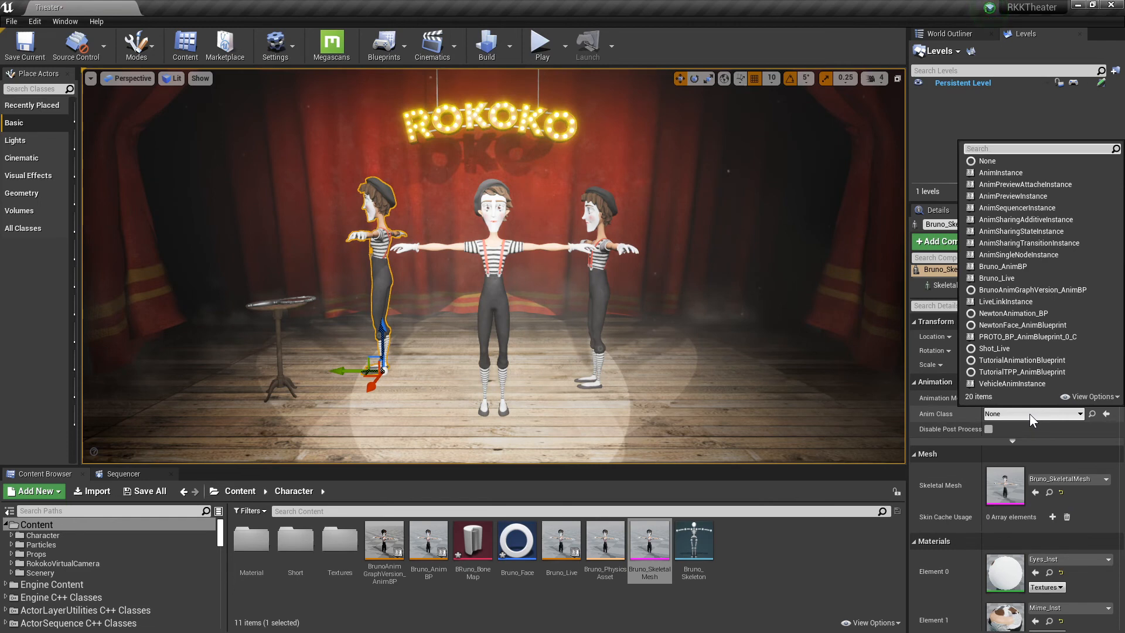
left_click(1001, 279)
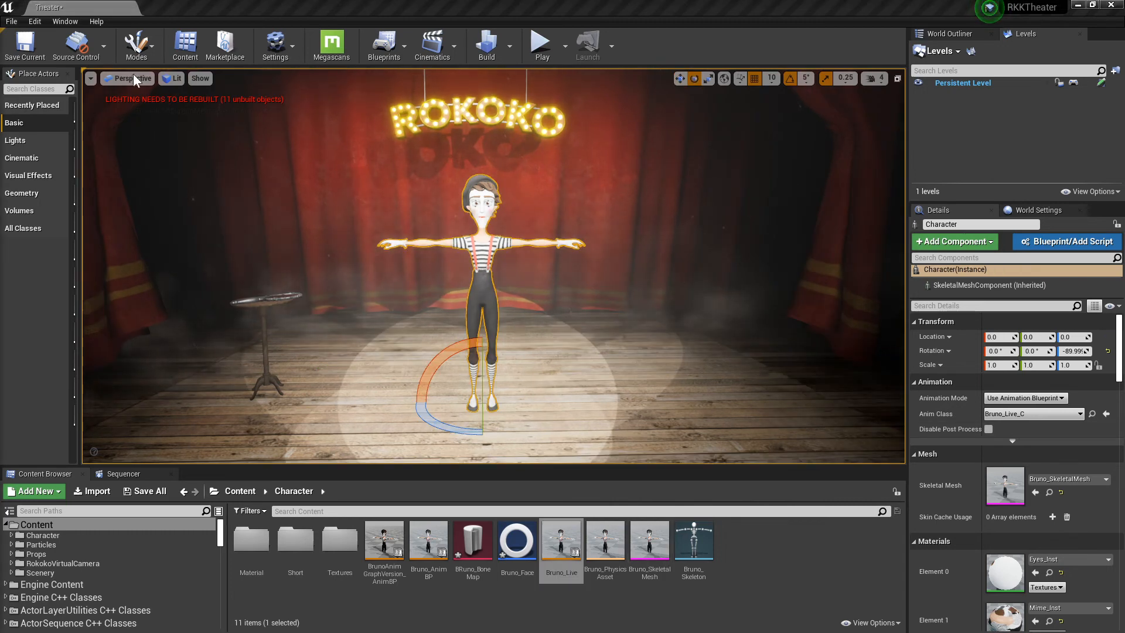
Add the Studio entry of Rokoko Studio Source as a Live Link source and close the Live Link window
left_click(65, 21)
left_click(97, 163)
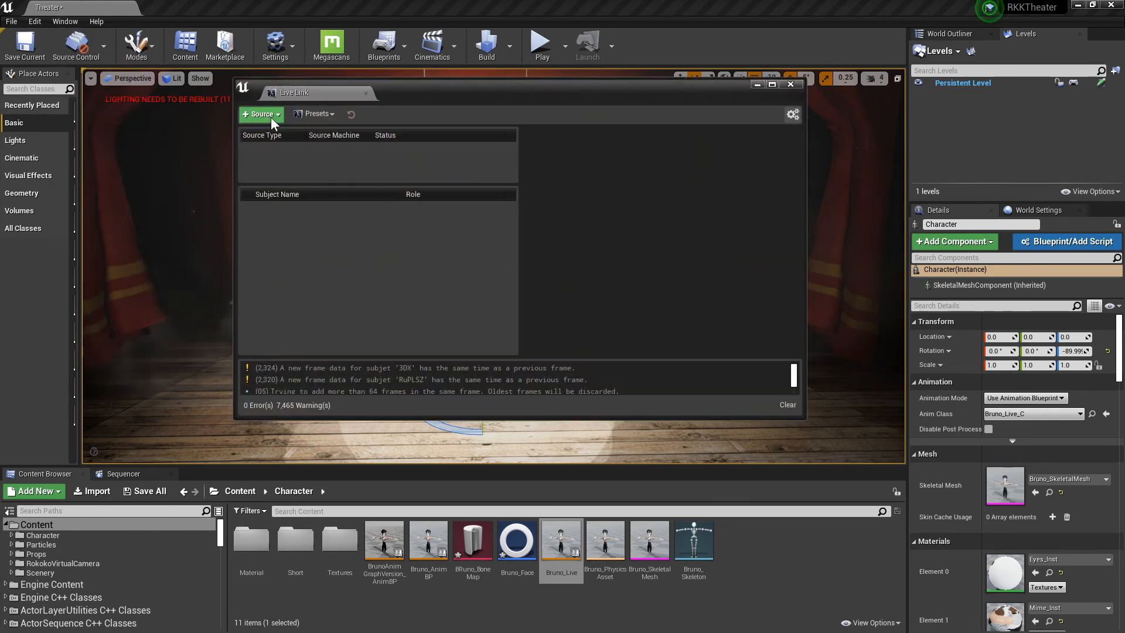
left_click(270, 114)
mouse_move(293, 164)
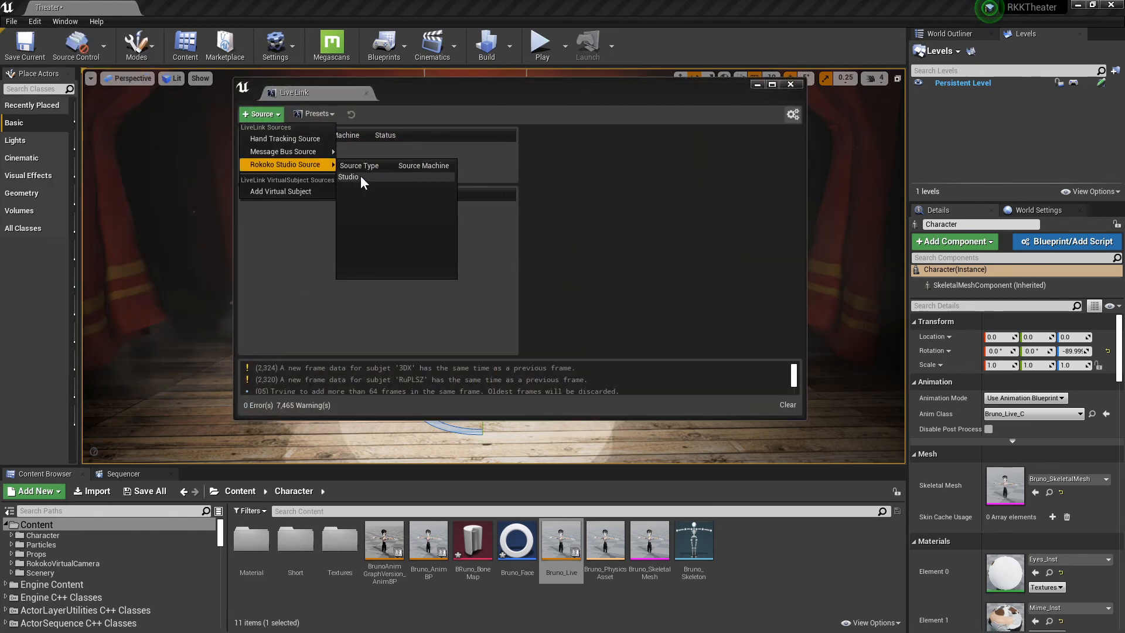
left_click(361, 176)
left_click(790, 84)
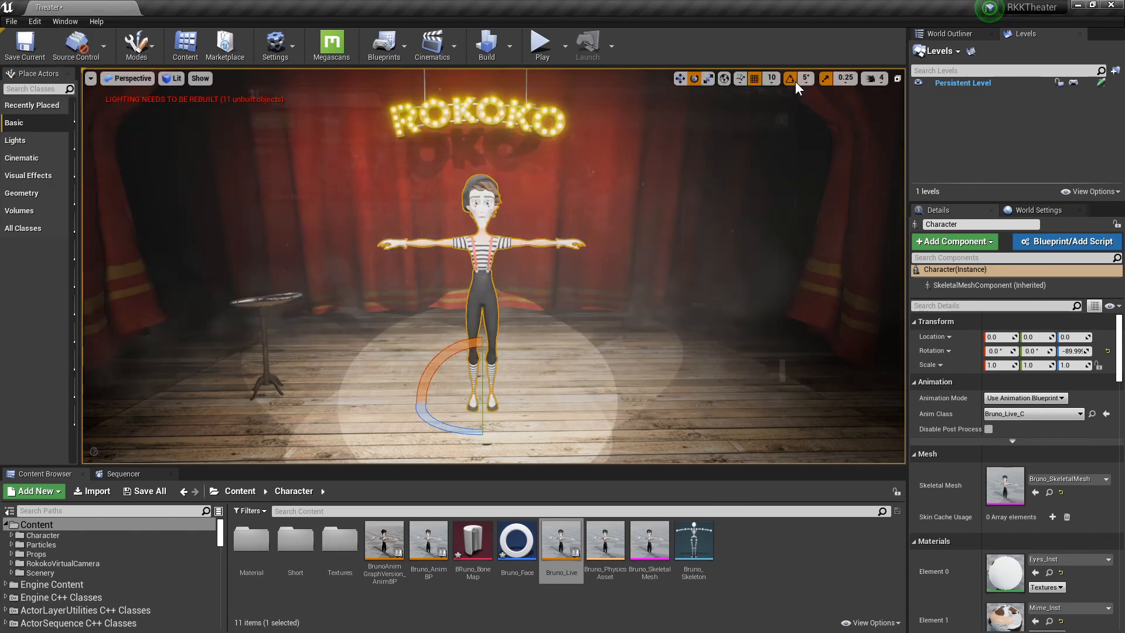